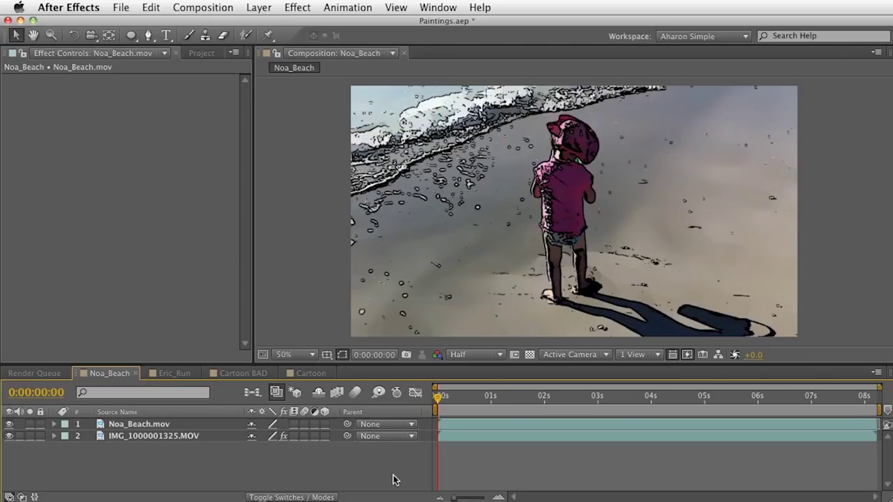
Play and stop a preview of Noa_Beach, then switch to the Eric_Run composition.
key("space")
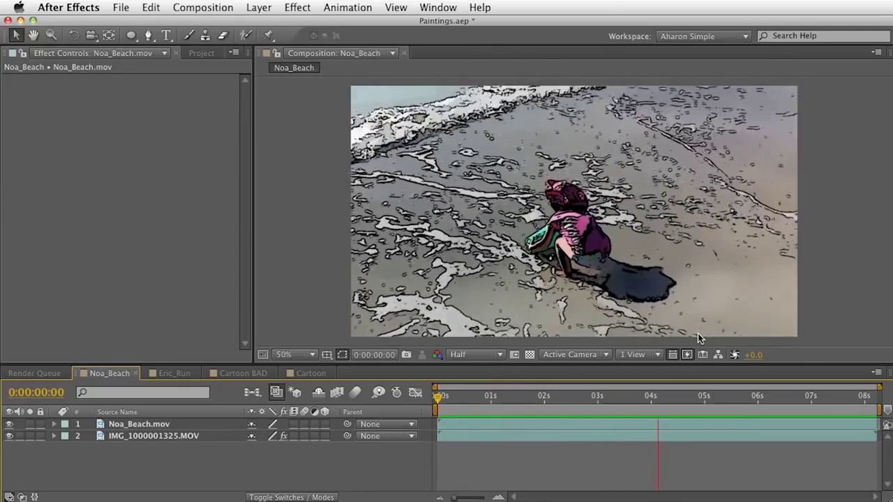
key("space")
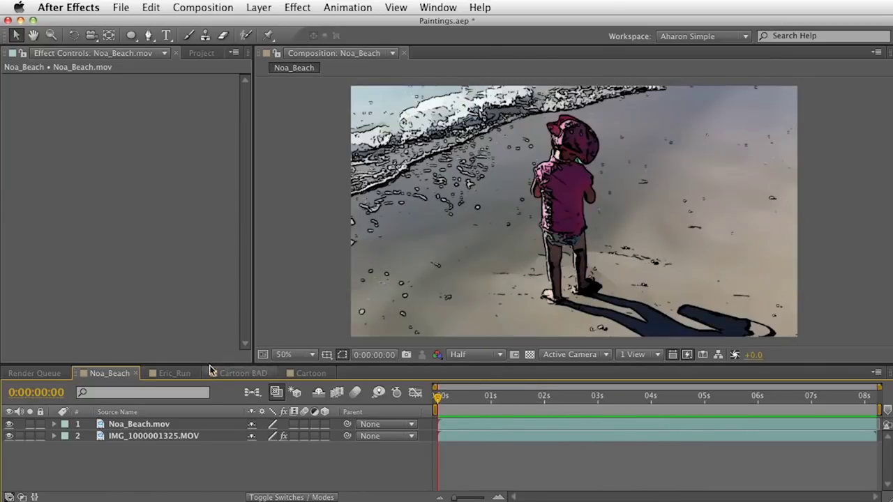
left_click(175, 373)
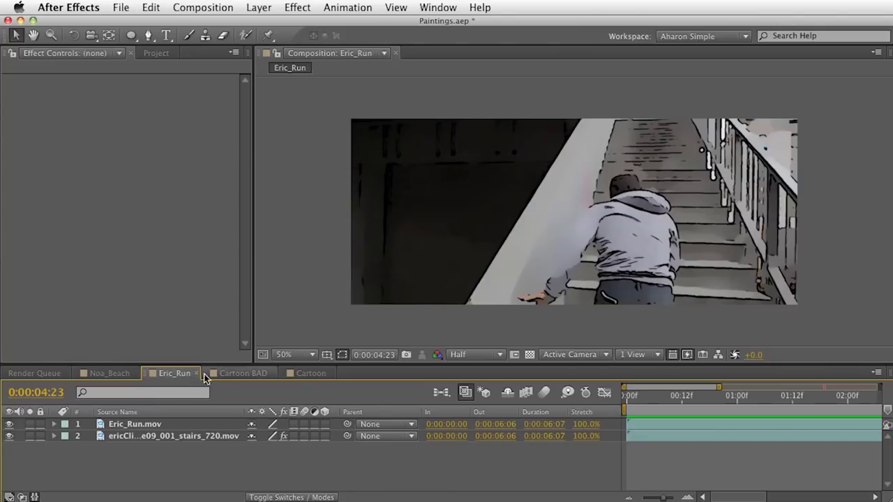
key("space")
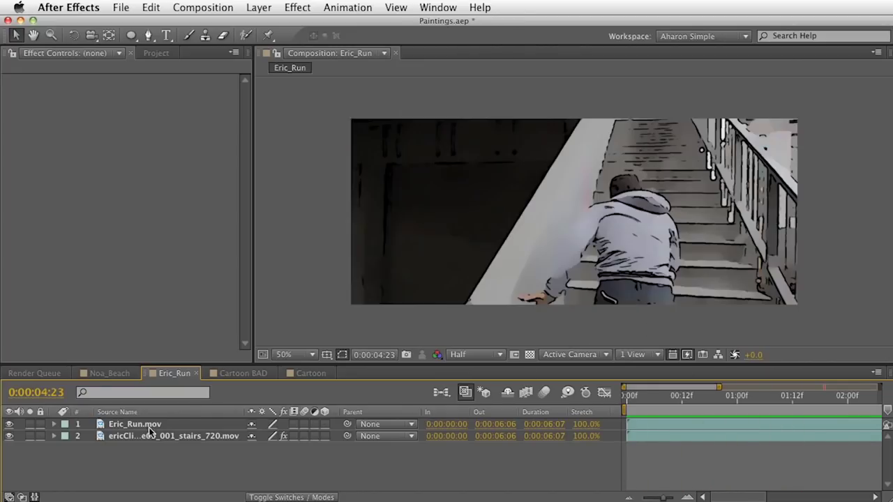
left_click(9, 424)
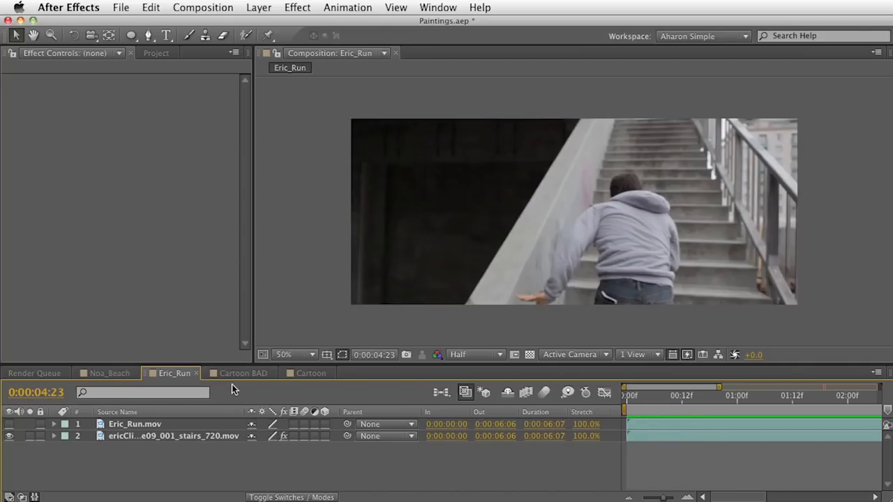
left_click(10, 425)
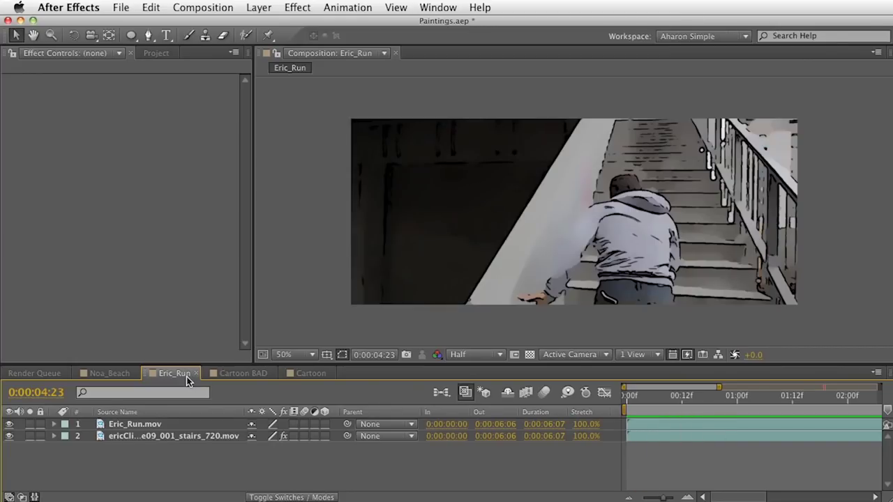
left_click(224, 376)
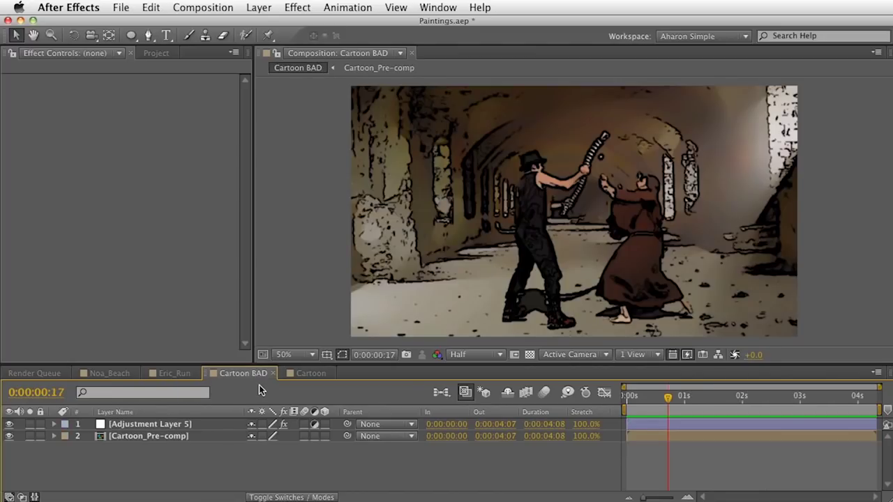
Preview Cartoon BAD, then play the flare-lit Cartoon composition to compare.
key("space")
left_click(297, 374)
key("KP_0")
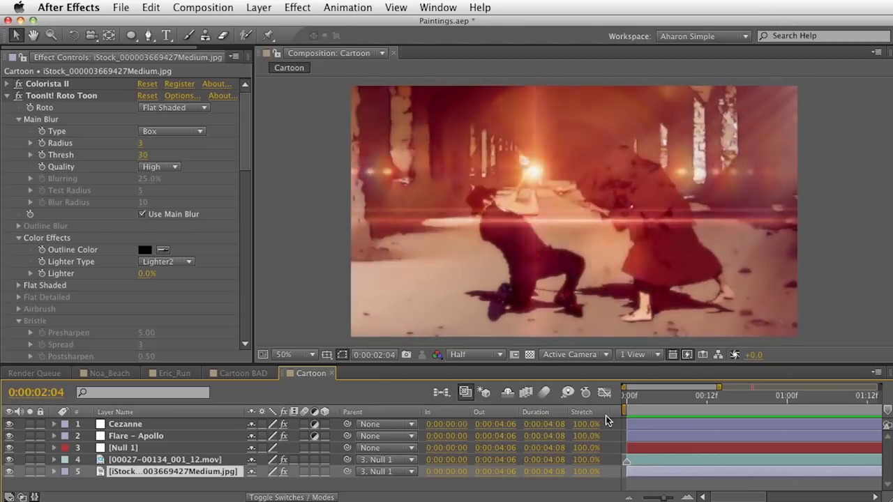
Stop playback, check the frame at 0:00:00:06, and return to Cartoon BAD.
key("space")
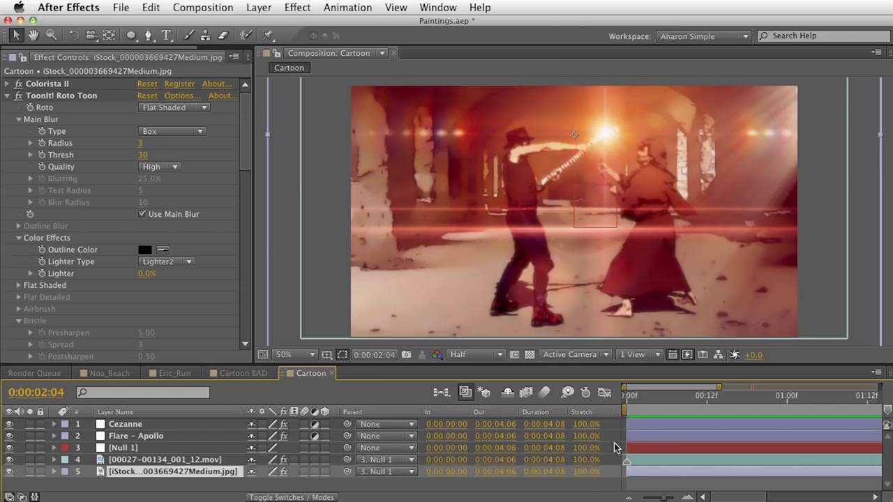
left_click(672, 403)
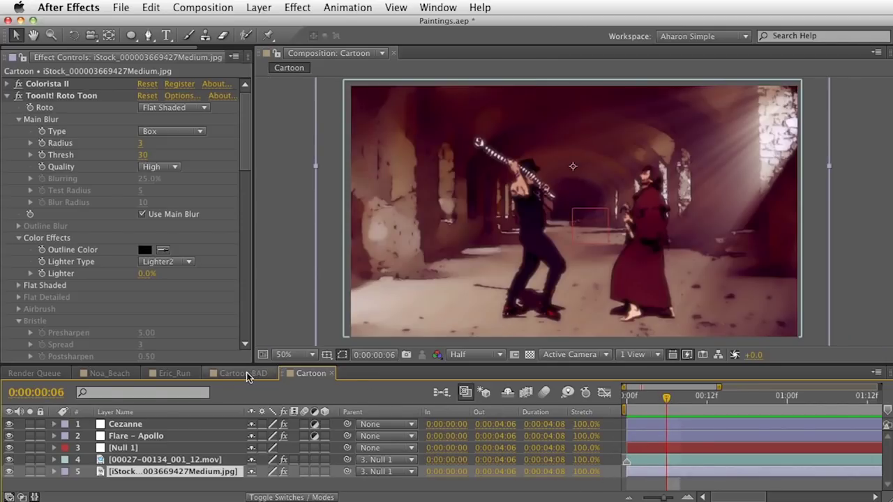
left_click(244, 373)
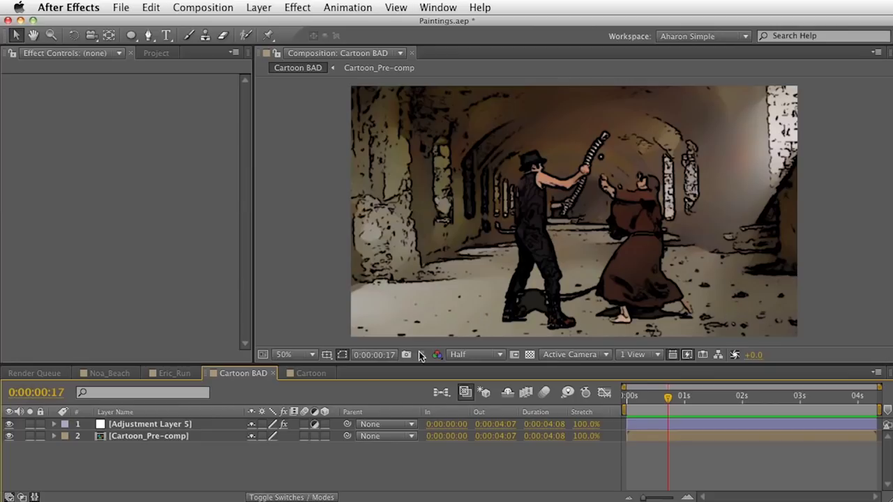
Open the Cartoon Start composition with the keyed fighters over transparency.
left_click(307, 376)
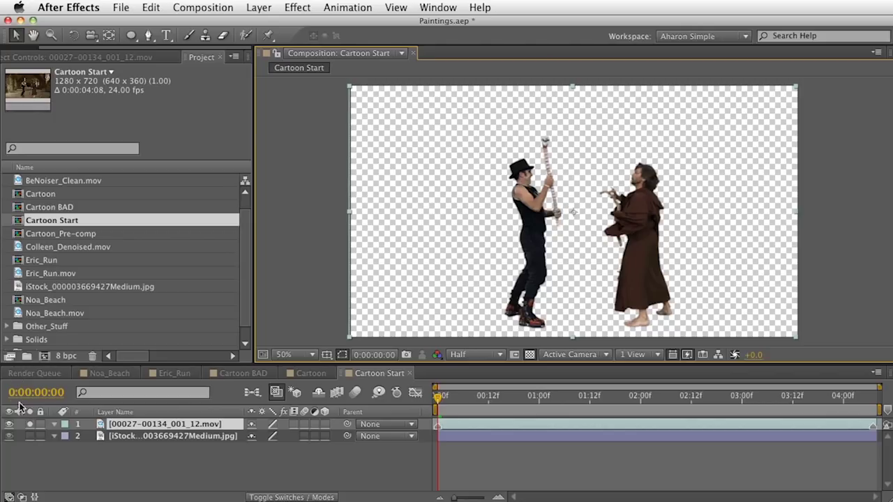
Unsolo the actors at 0:00:02:12 so the dungeon background shows, then preview the composite.
left_click_drag(458, 408, 394, 402)
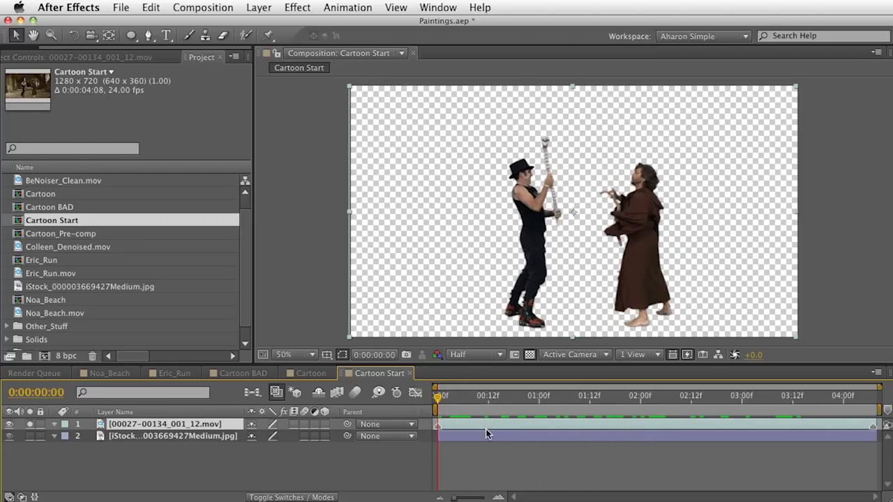
left_click(29, 424)
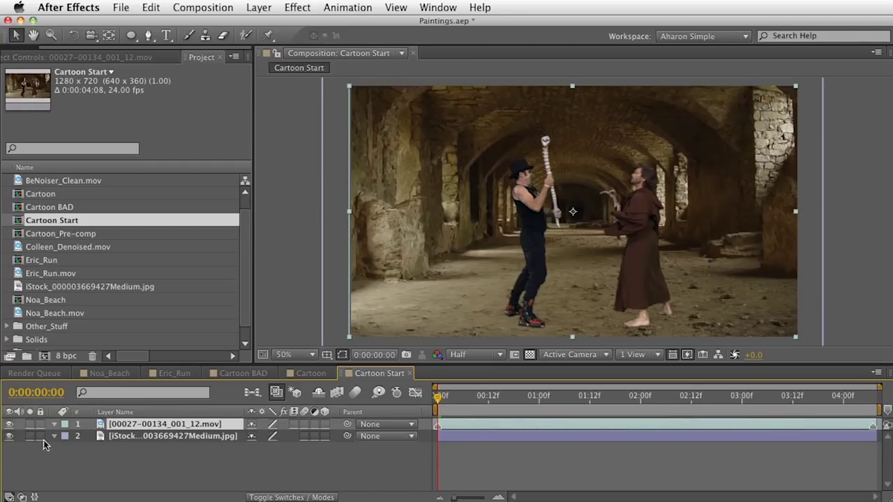
left_click(136, 436)
left_click(28, 437)
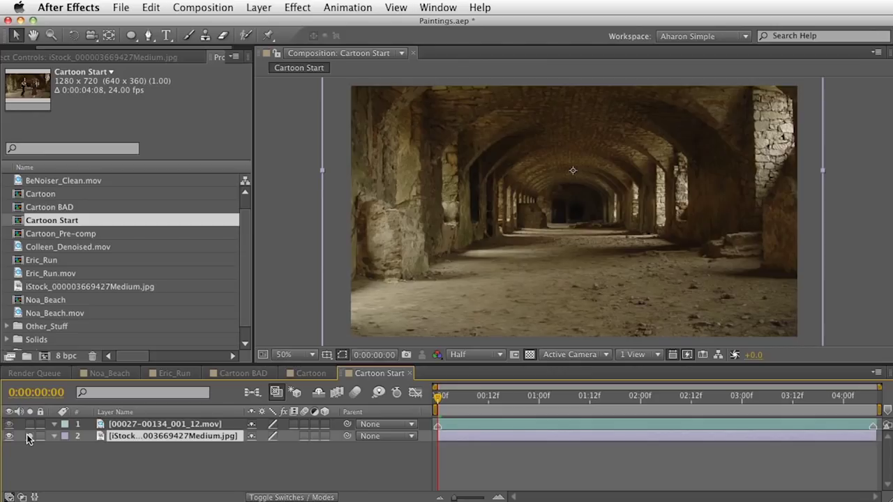
left_click(28, 436)
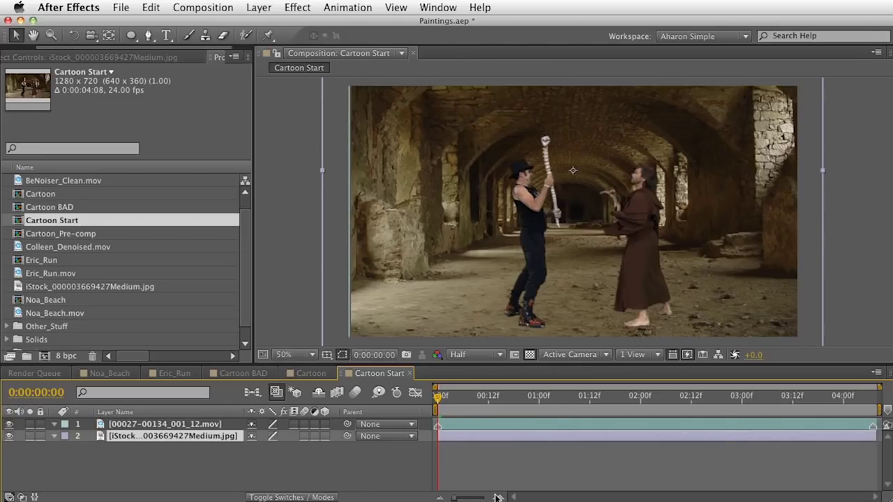
key("KP_0")
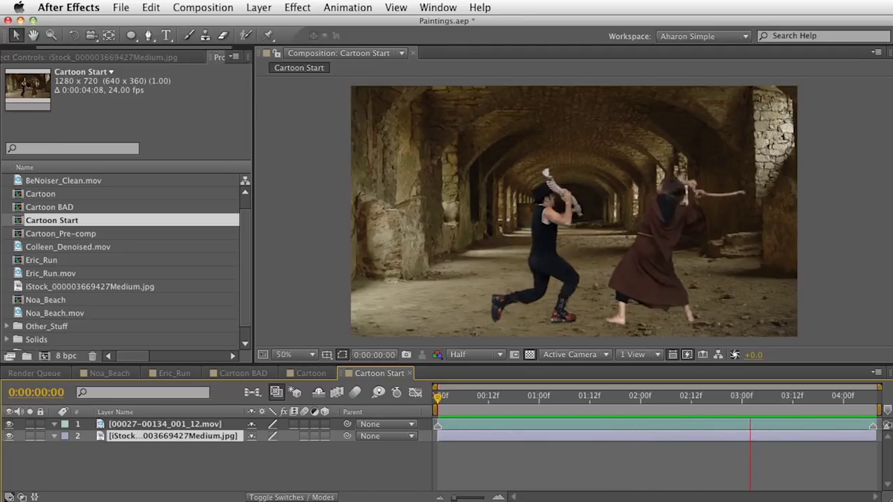
key("space")
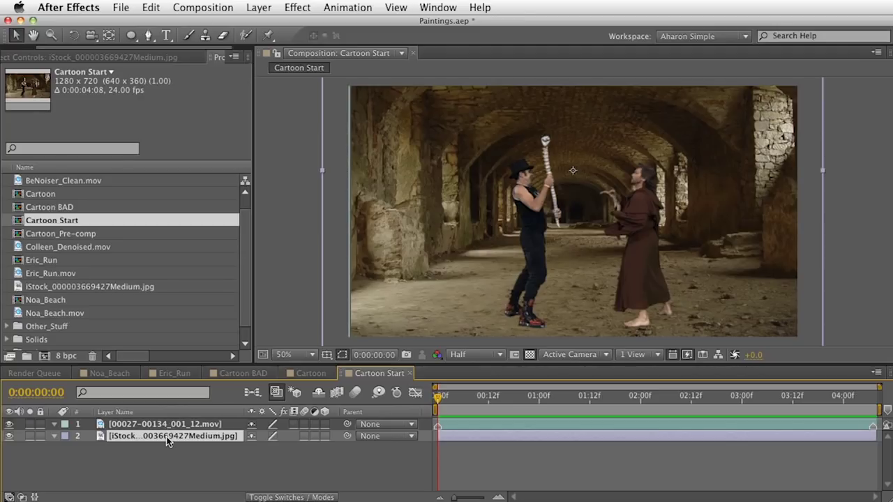
Apply Colorista II to the dungeon background and auto-balance it from the white stone wall.
left_click(282, 8)
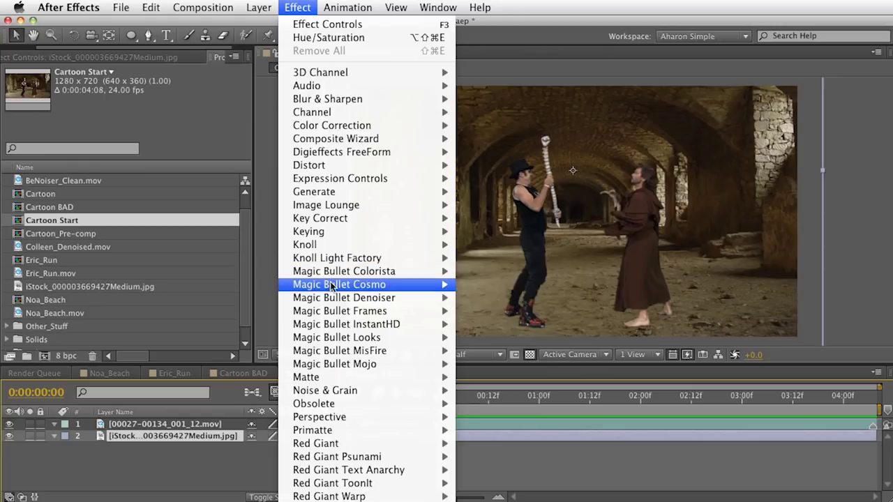
mouse_move(332, 277)
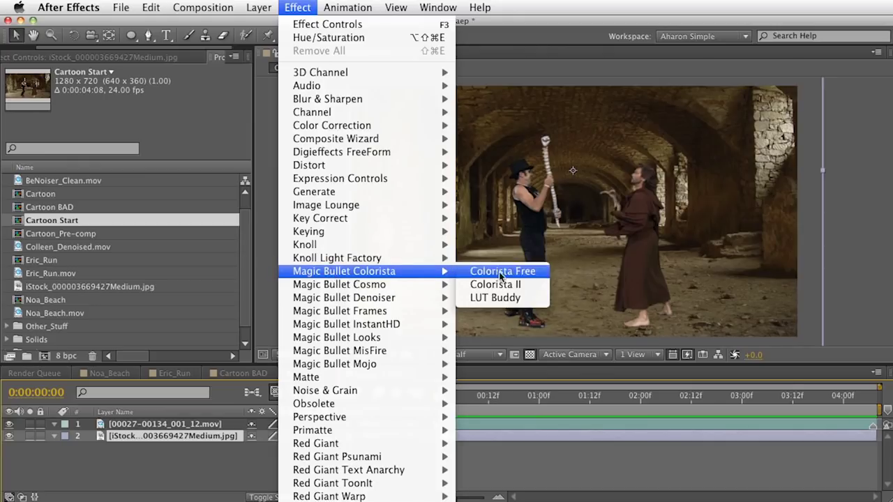
left_click(530, 285)
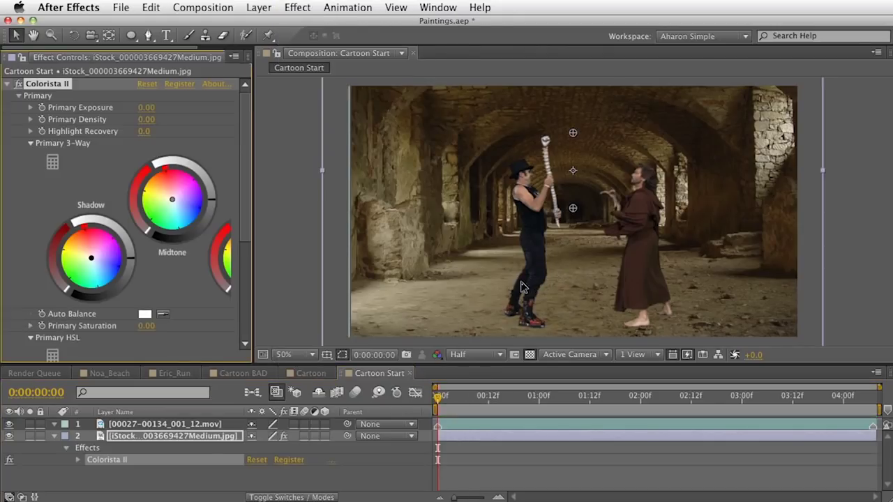
left_click(163, 315)
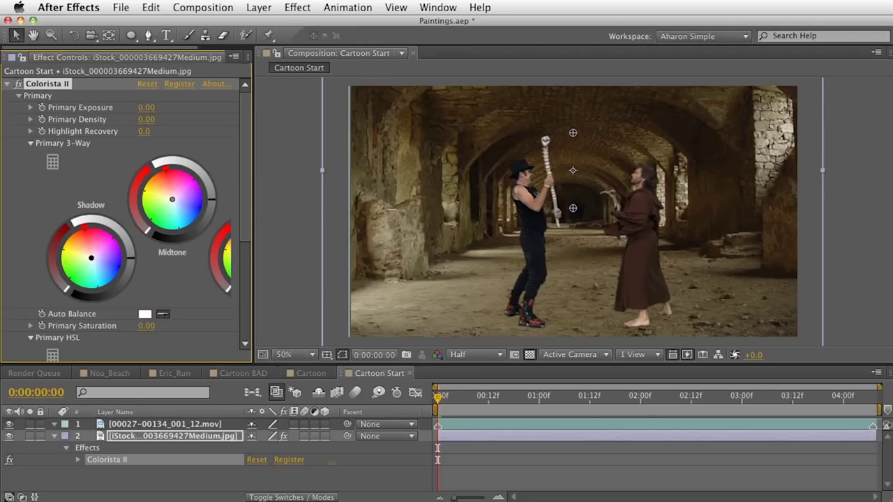
left_click(793, 132)
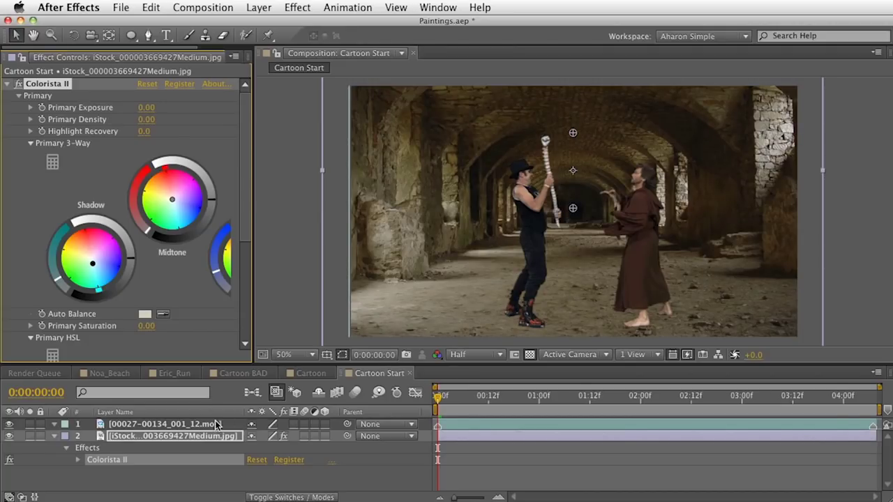
Apply Colorista II to the actors' footage and auto-balance it from a neutral grey.
left_click(183, 437)
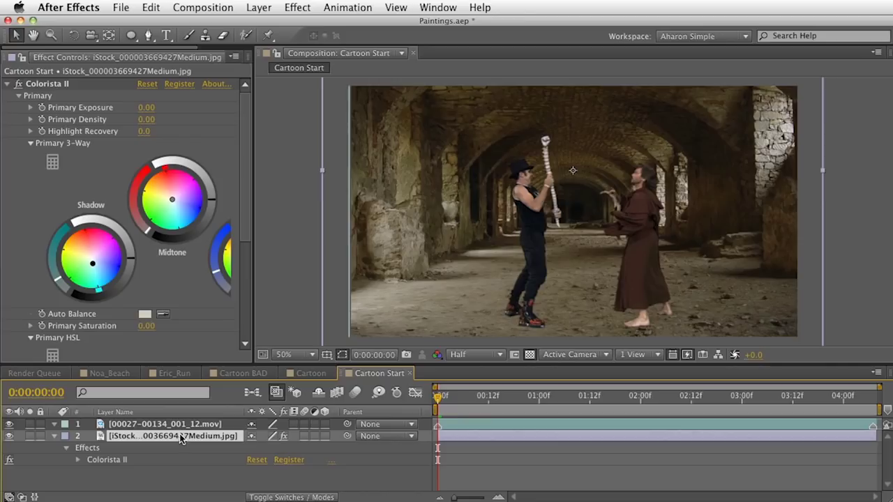
left_click(176, 427)
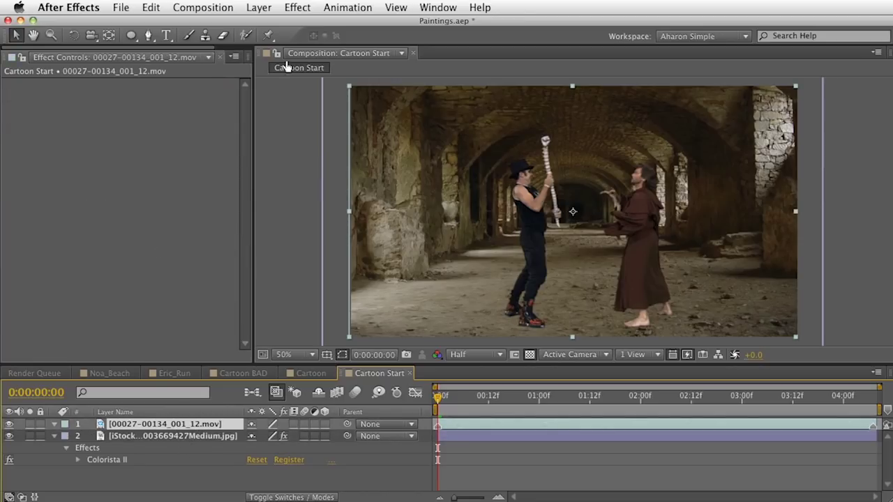
left_click(297, 8)
left_click(302, 39)
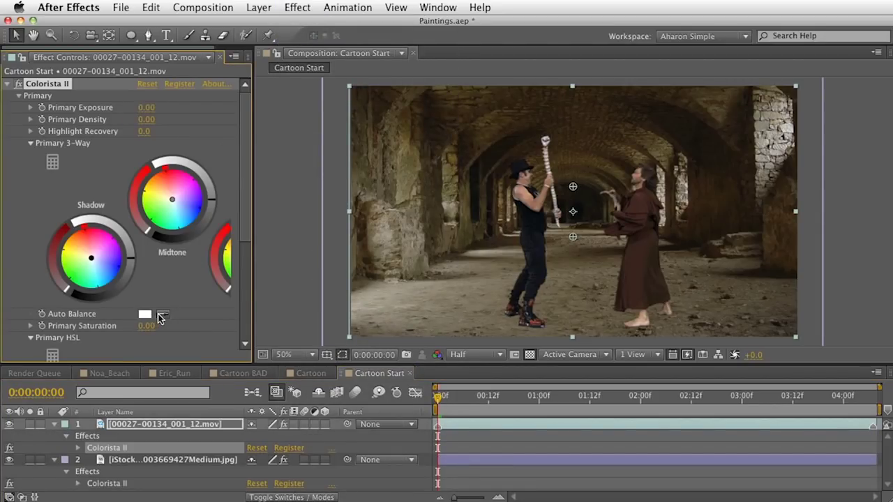
left_click(545, 142)
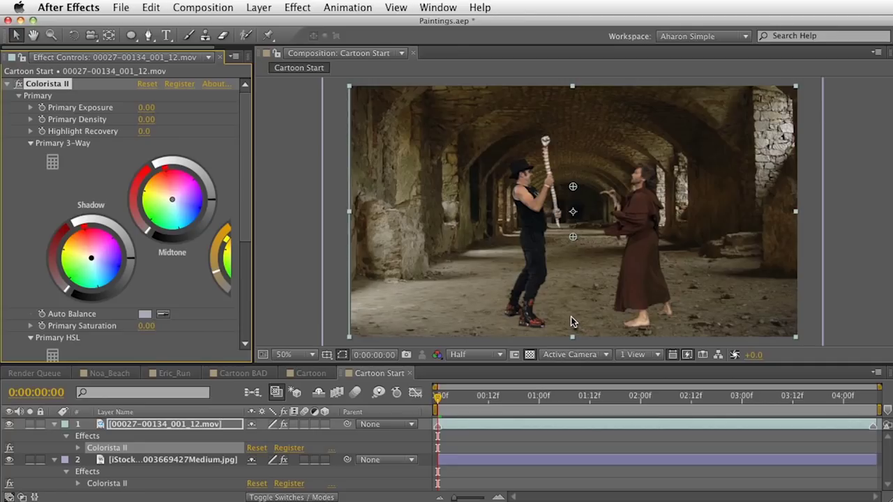
left_click(227, 374)
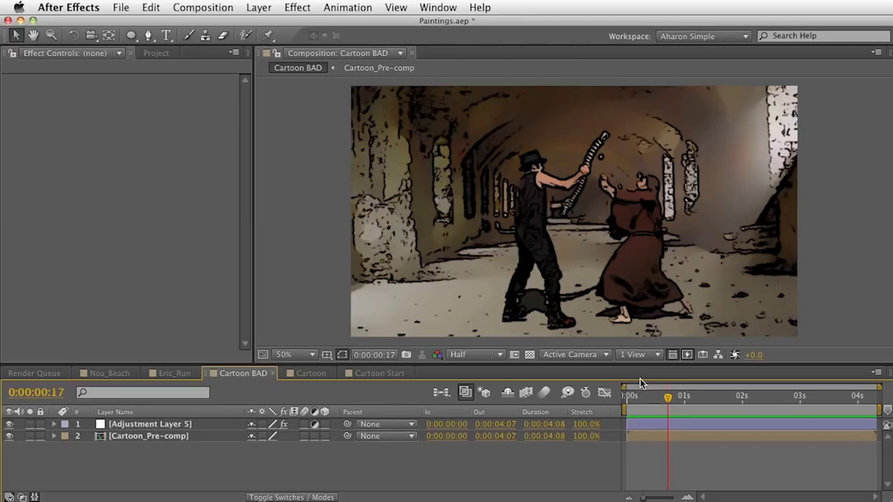
key("KP_0")
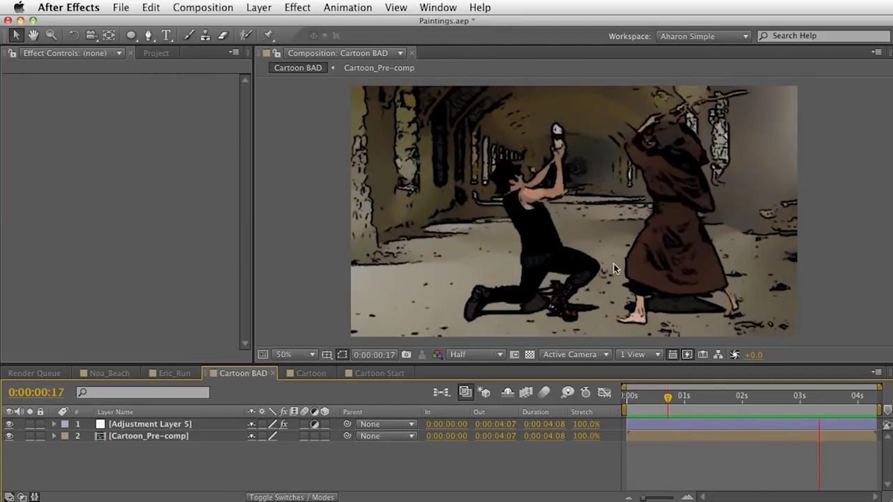
key("space")
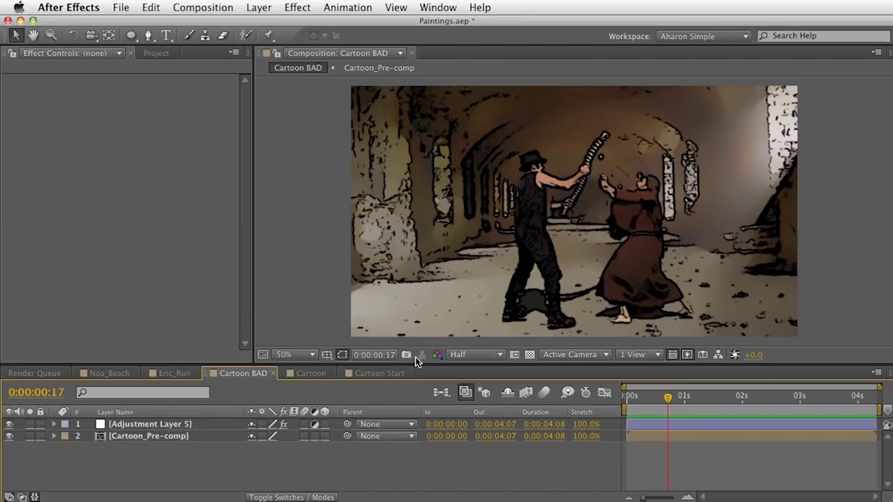
In Cartoon Start, add Null 2 and parent the footage and background layers to it.
left_click(376, 374)
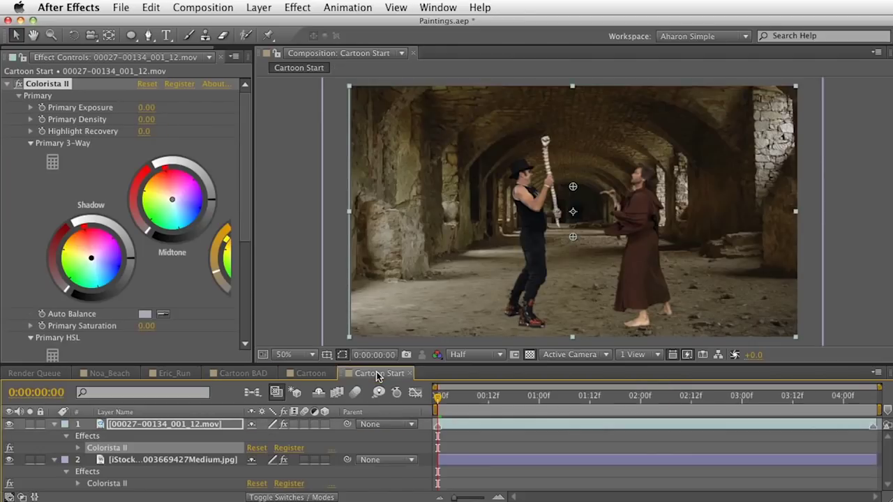
left_click(258, 8)
mouse_move(265, 24)
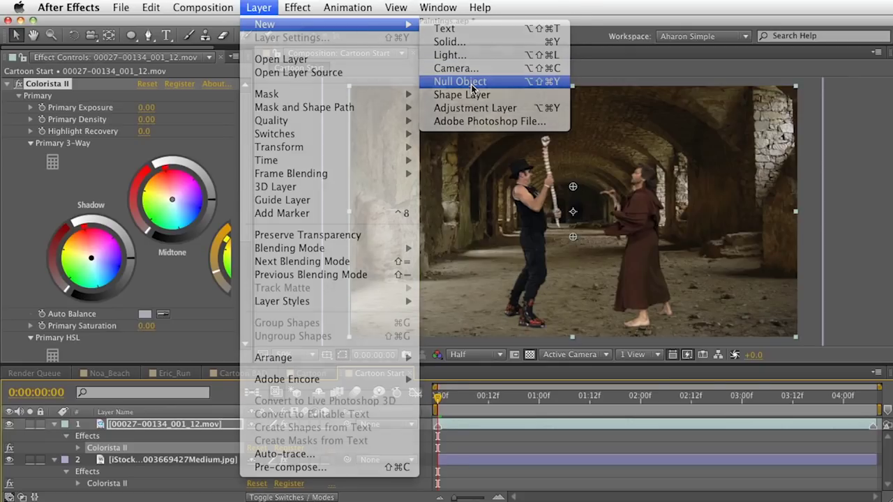
left_click(471, 88)
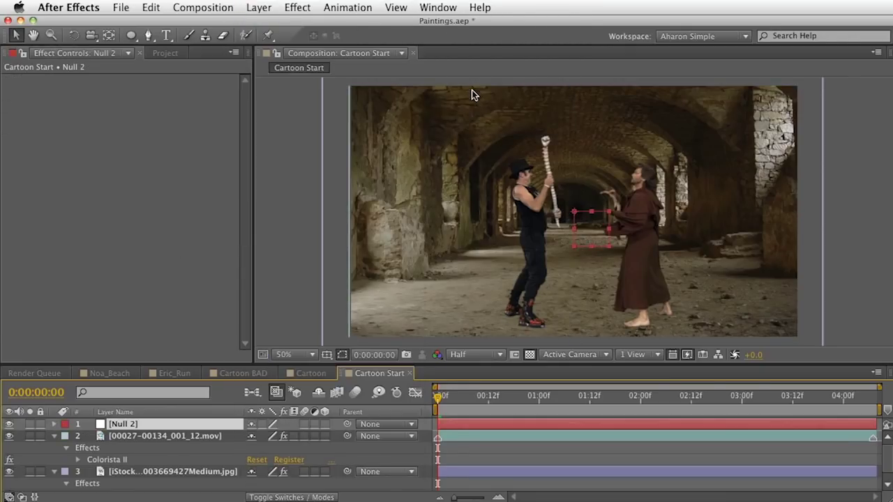
left_click(178, 438)
left_click(175, 473, "shift")
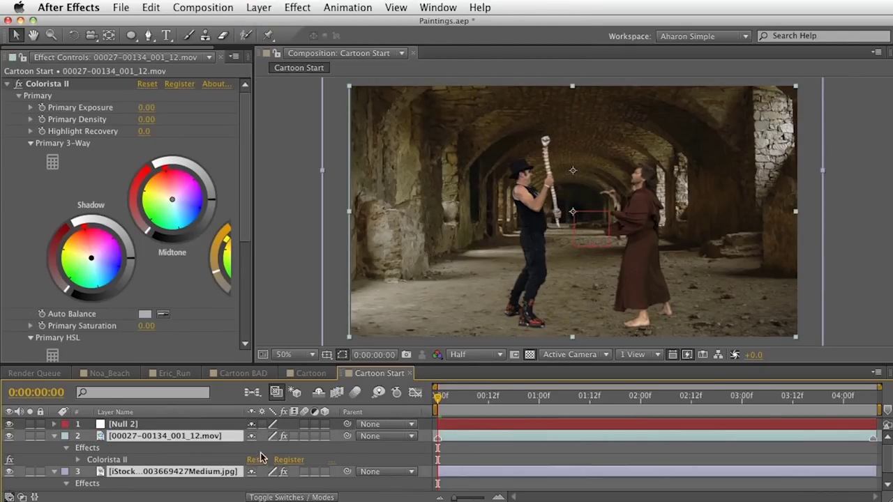
left_click_drag(347, 436, 159, 428)
left_click(161, 426)
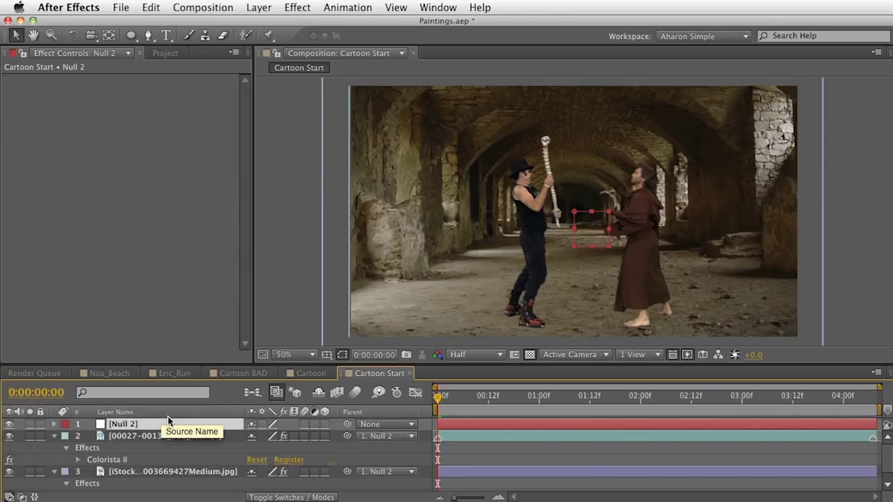
Keyframe Null 2's Scale from 100% at the start to 145% at the end.
key("s")
left_click(90, 436)
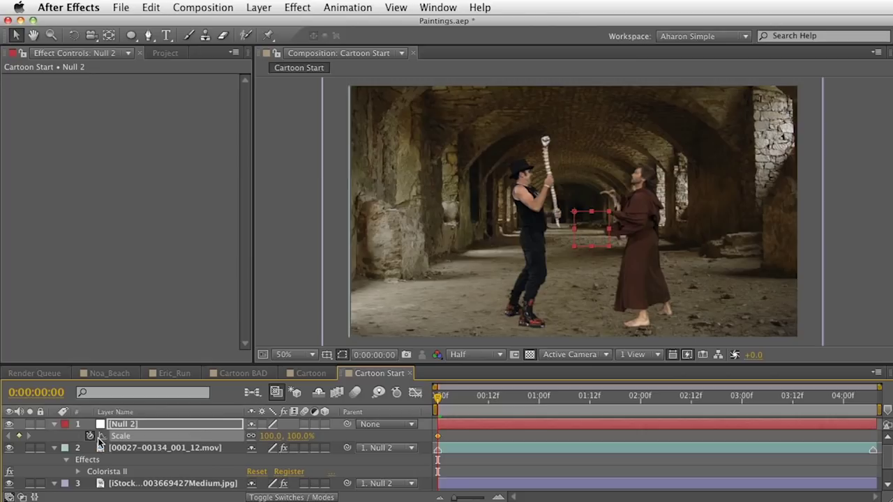
left_click(737, 395)
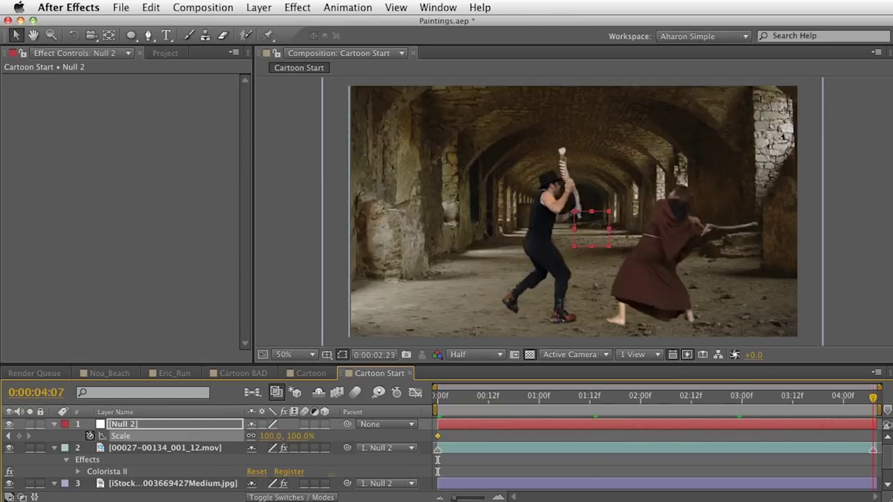
left_click(271, 435)
type("145")
key("Return")
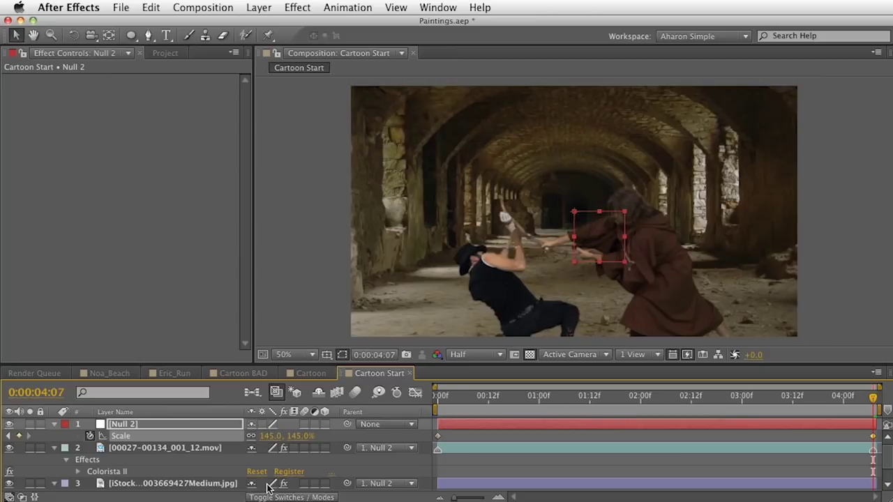
Keyframe Null 2's Position moving upward by the last frame, then preview the animation.
key("p")
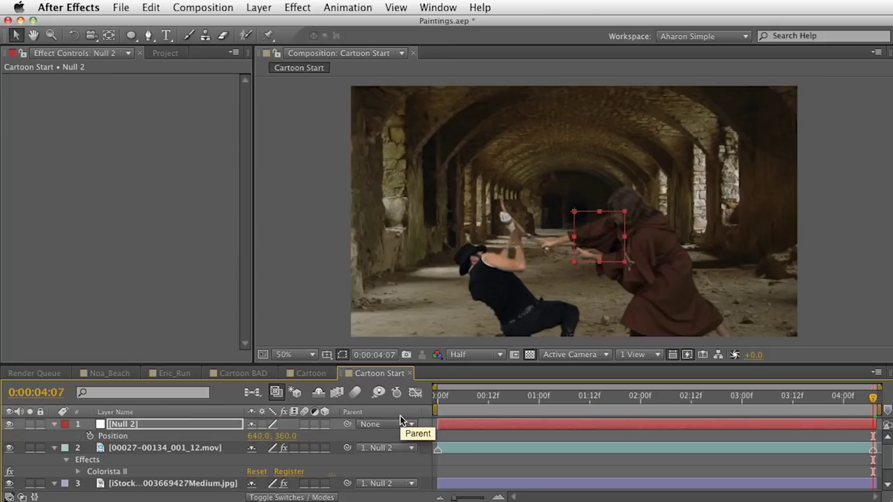
key("Home")
left_click(90, 436)
left_click_drag(547, 405, 873, 403)
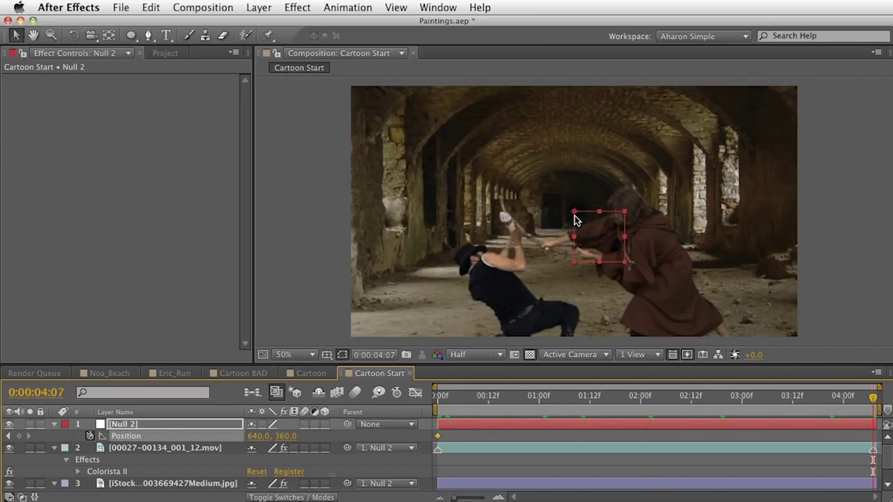
left_click_drag(576, 216, 571, 166)
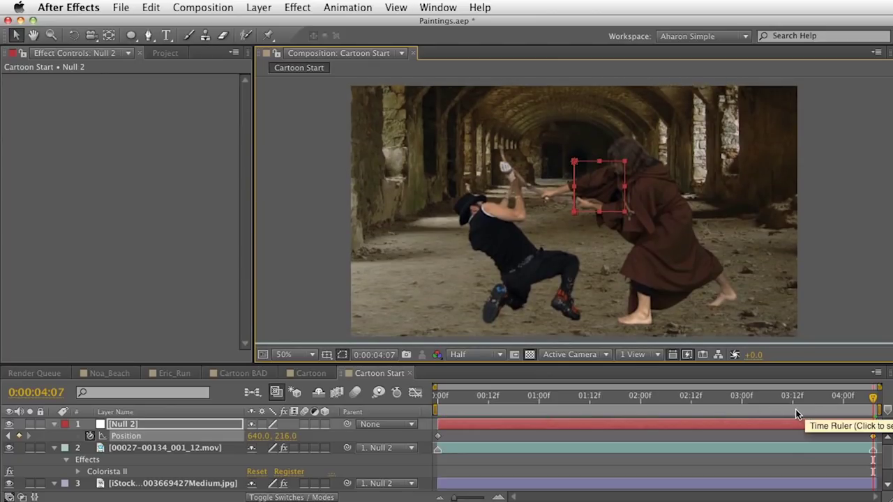
key("space")
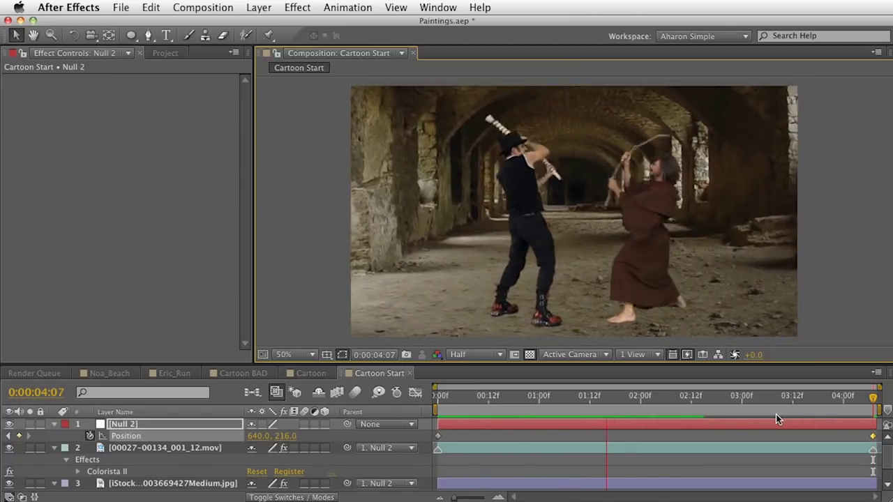
key("space")
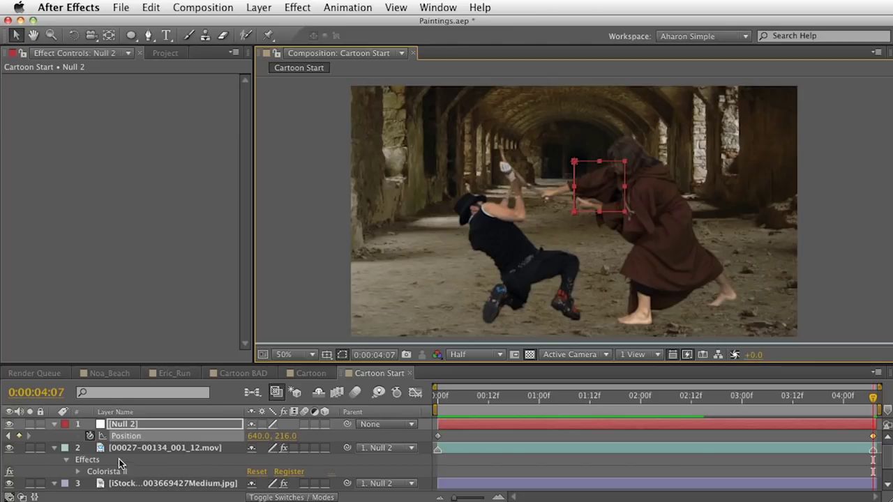
Add a wiggle(2,10) expression to Null 2's Position and preview the shaking shot.
left_click(90, 437, "alt")
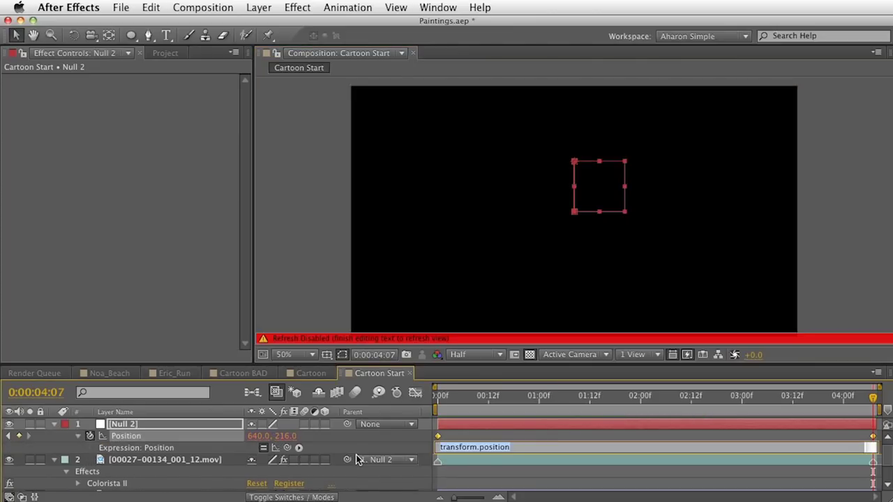
type("wiggle(2")
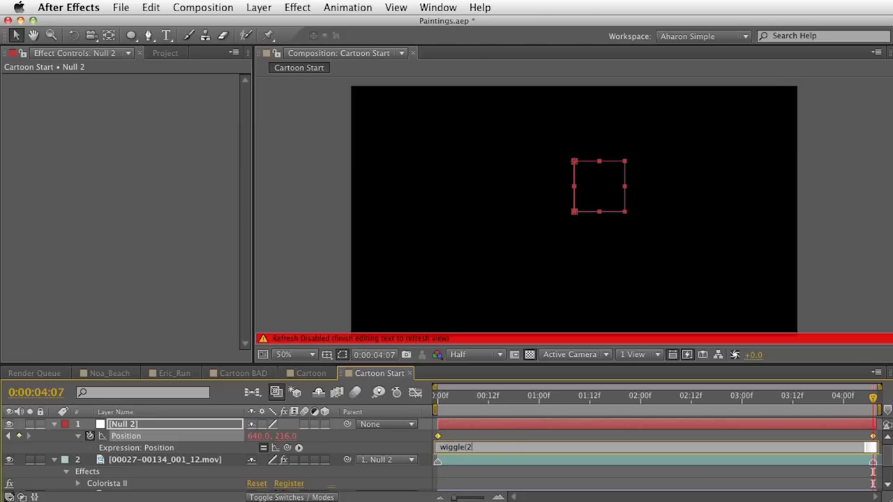
type(",10)")
key("KP_Enter")
key("KP_0")
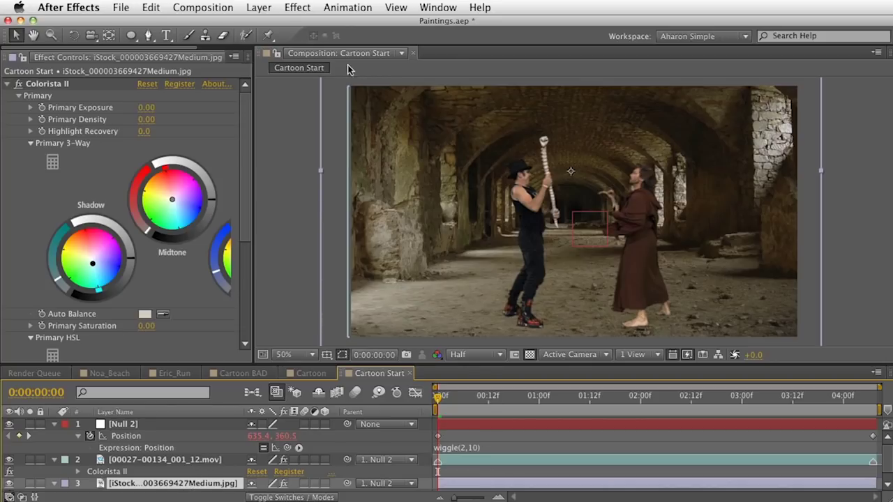
left_click(309, 9)
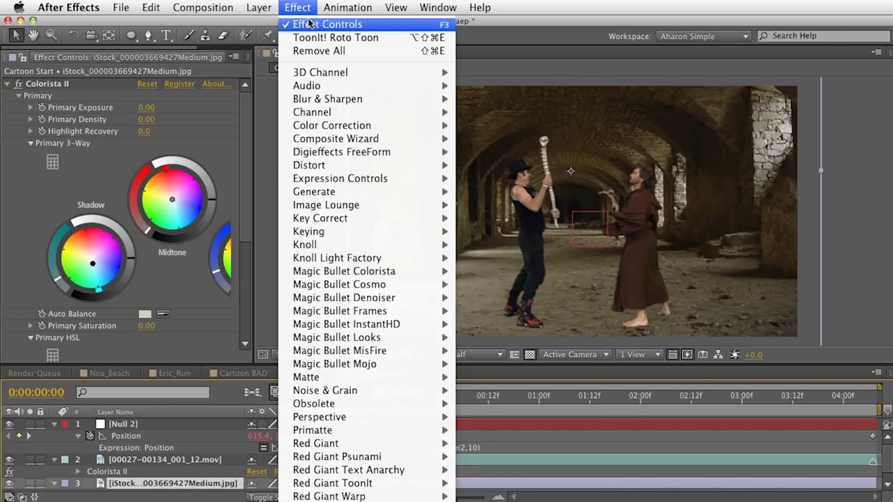
Apply ToonIt! Roto Toon to the background, turning Comic Outlines off and Soft Outlines on.
mouse_move(365, 483)
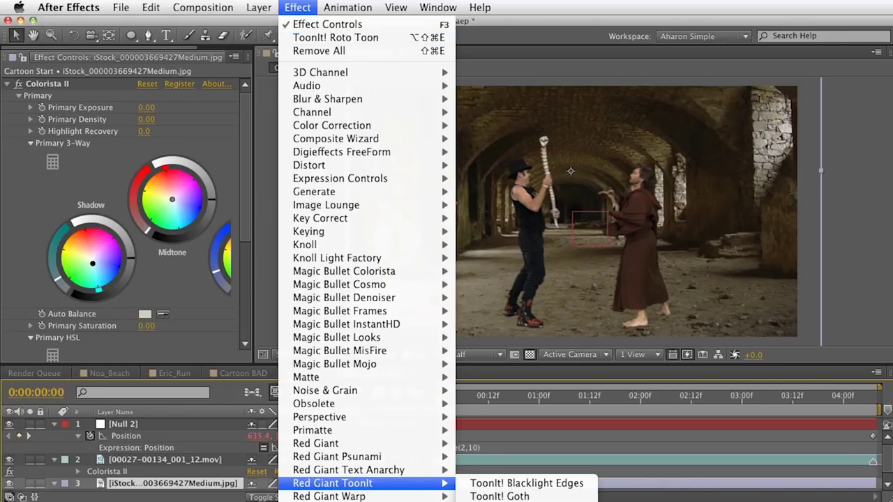
key("alt+shift+super+e")
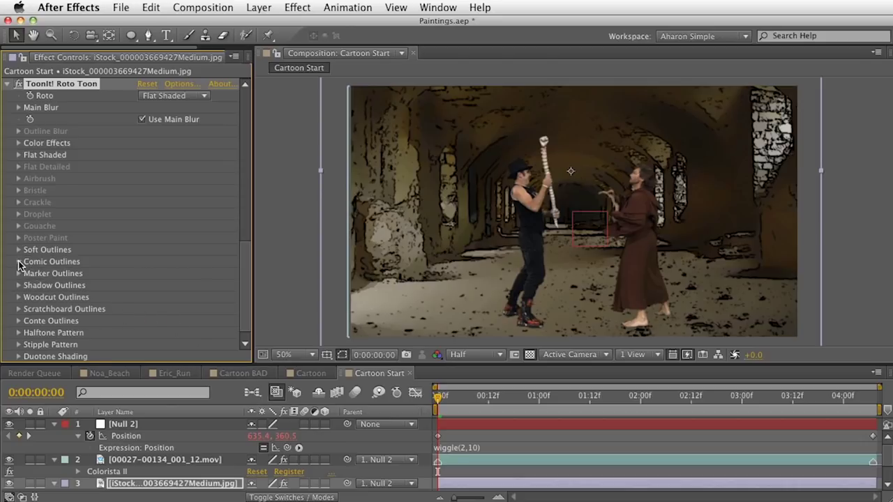
left_click(19, 262)
left_click(142, 274)
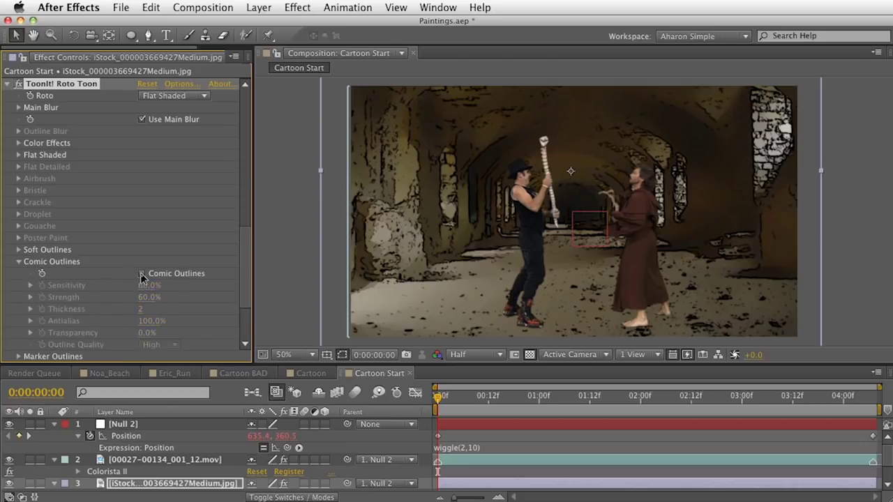
left_click(19, 250)
left_click(142, 262)
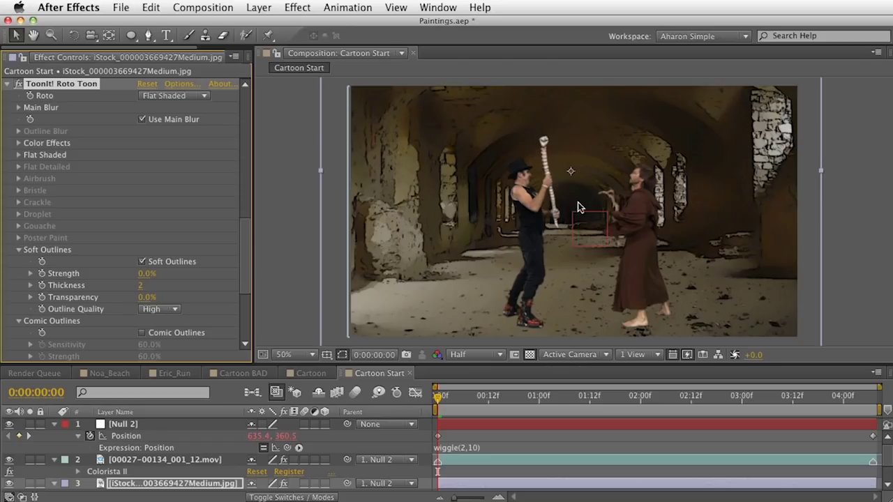
left_click(296, 10)
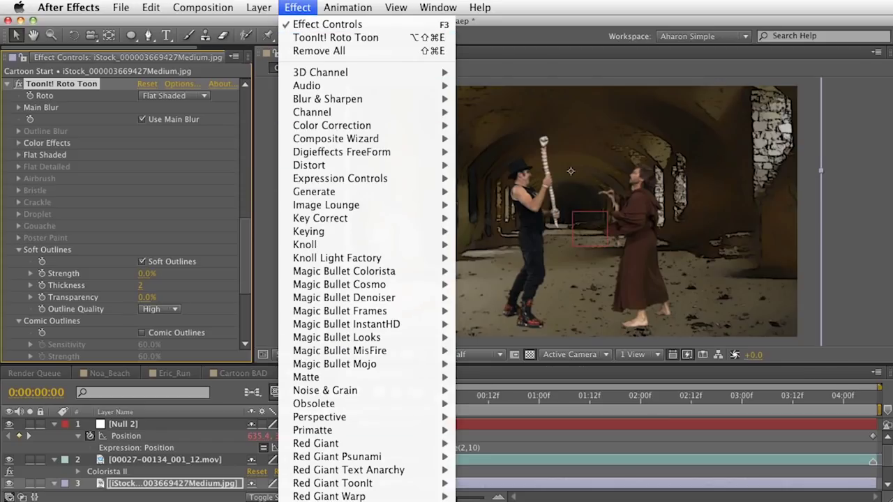
Add Shine to the background layer with Screen blend mode and Colorize set to None.
left_click(488, 501)
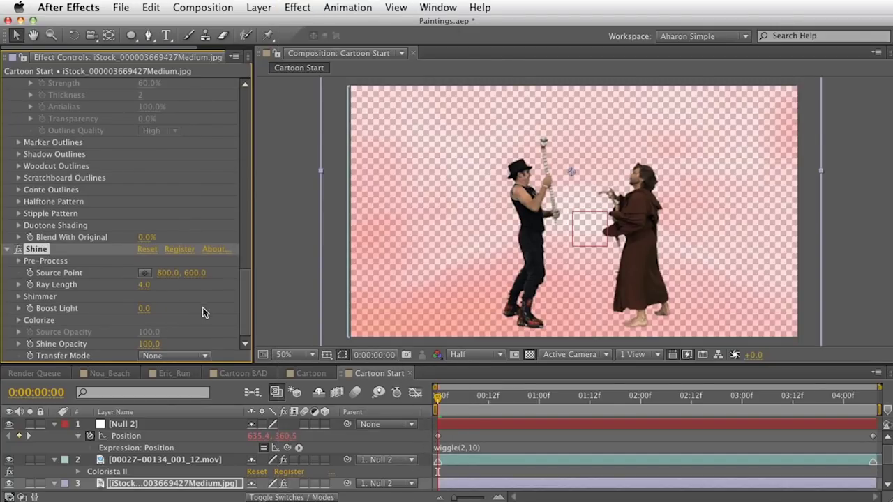
left_click(175, 357)
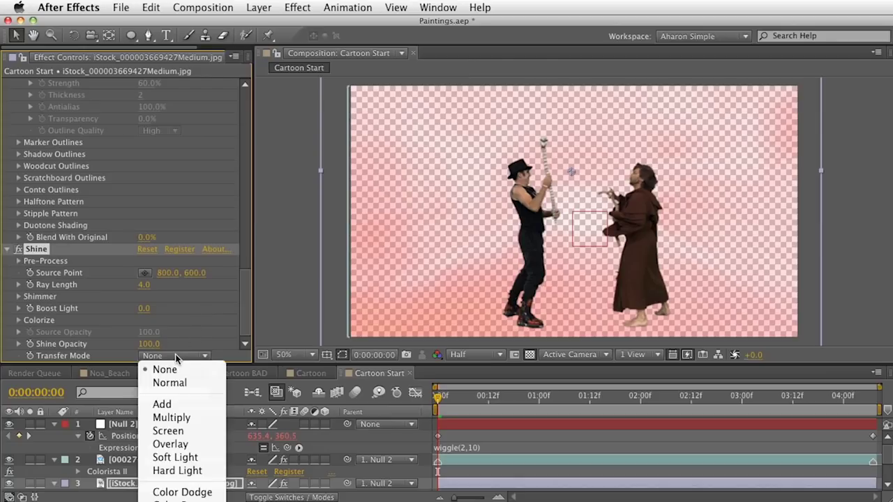
left_click(170, 431)
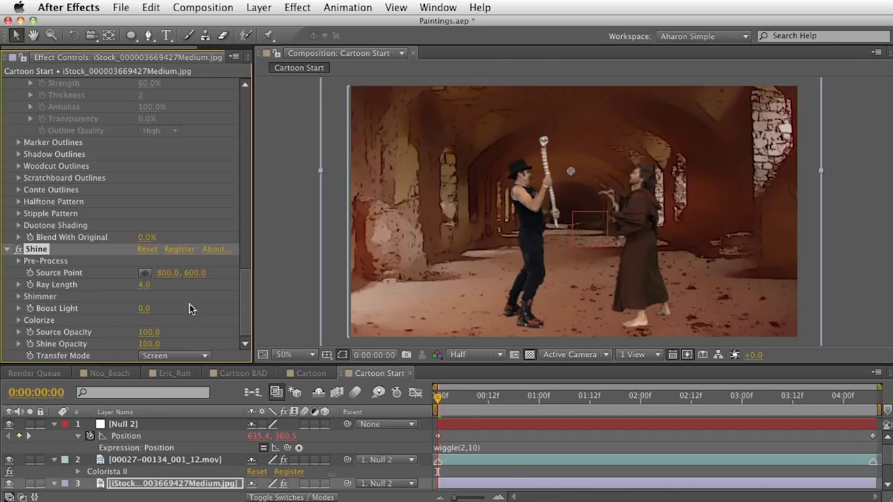
left_click(18, 320)
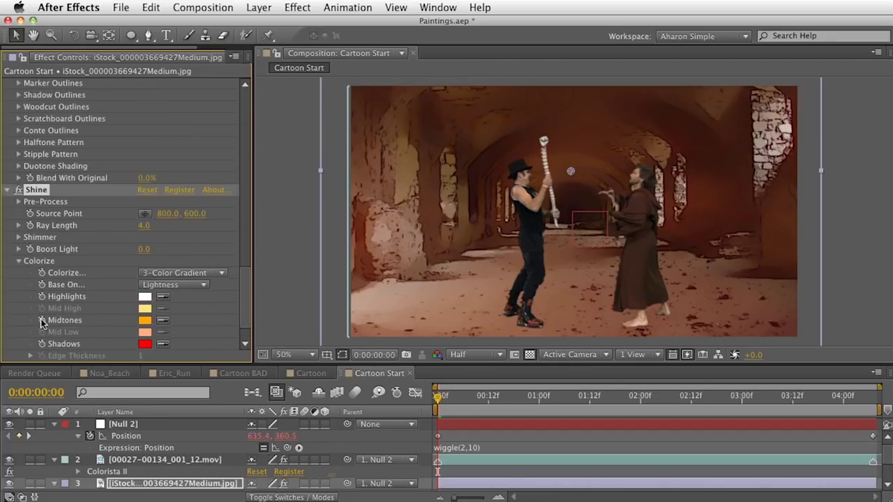
left_click(169, 273)
left_click(169, 286)
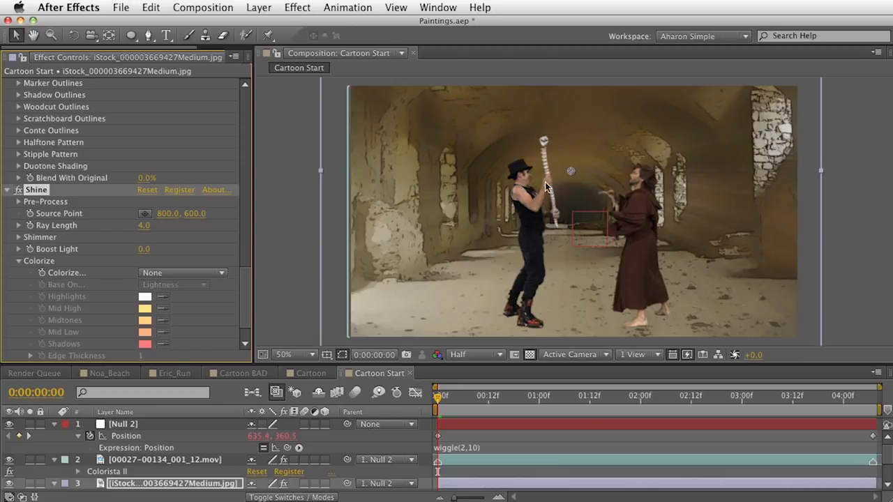
Move Shine's Source Point to the upper right, with Threshold 96 and Boost Light 2.7.
left_click_drag(570, 173, 865, 96)
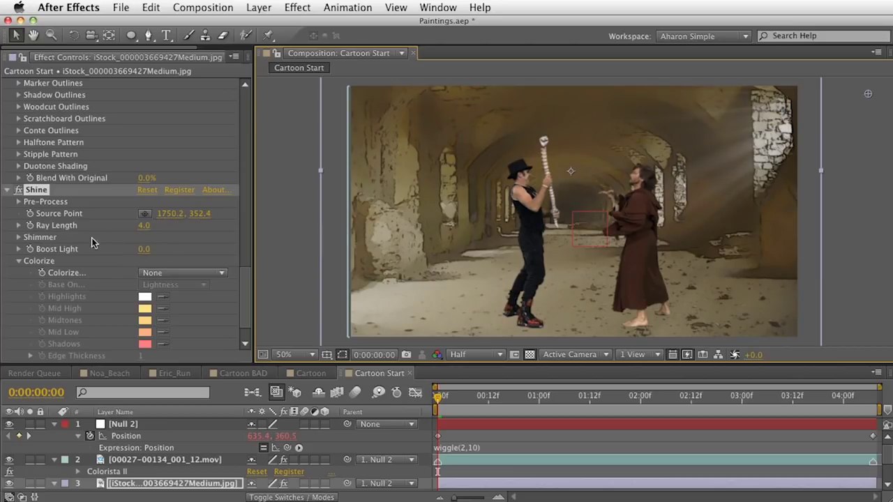
left_click(19, 202)
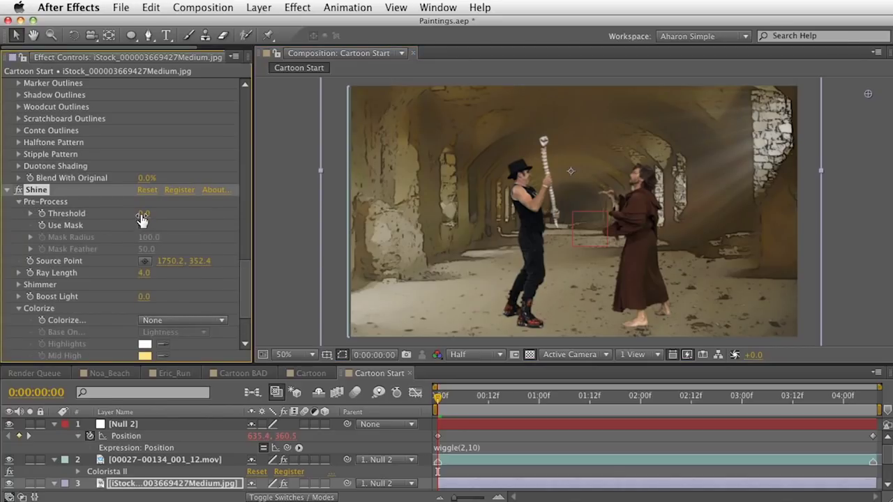
left_click_drag(161, 218, 198, 217)
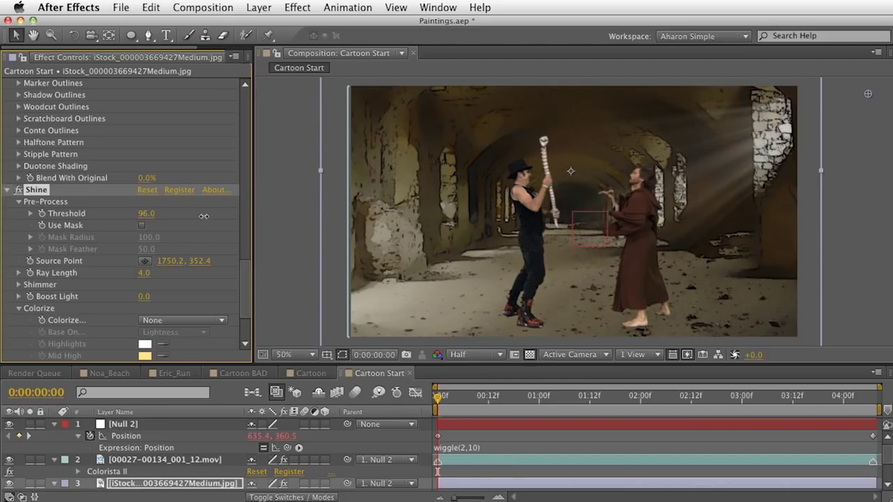
mouse_move(212, 217)
left_mouse_down()
mouse_move(201, 217)
mouse_move(210, 217)
left_mouse_up()
left_click_drag(144, 296, 164, 293)
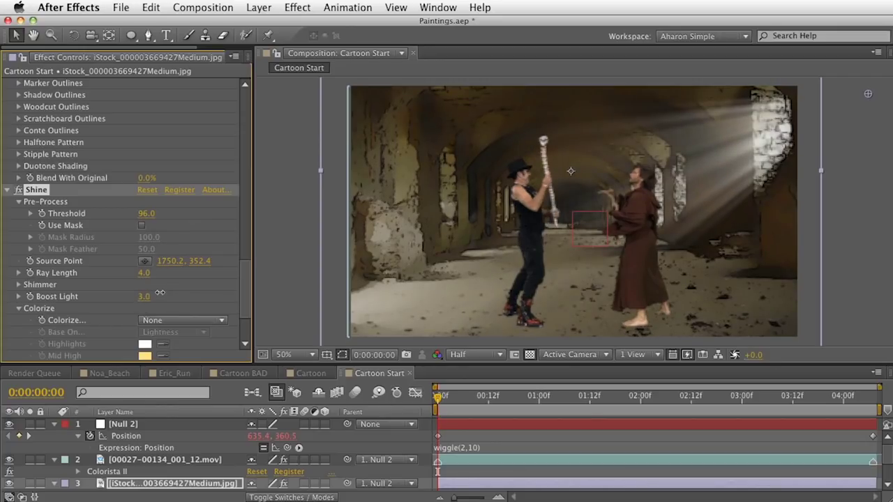
left_click_drag(156, 290, 157, 293)
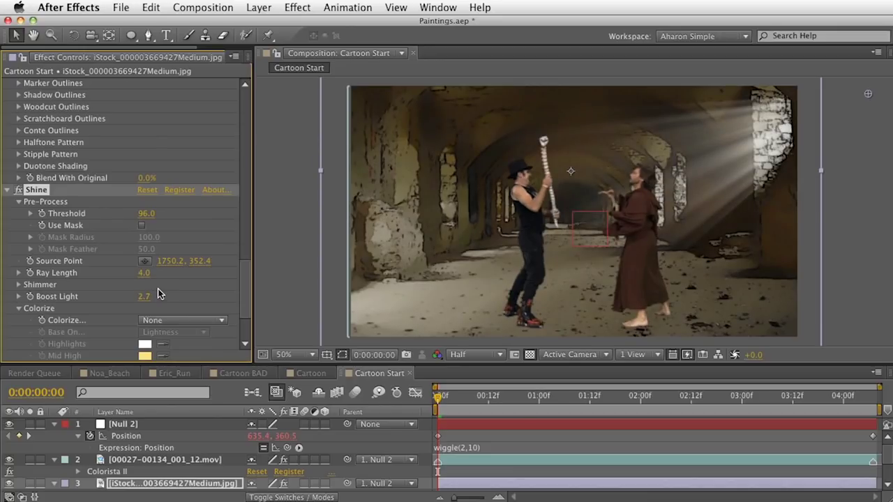
scroll(159, 294, "down", 3)
key("e")
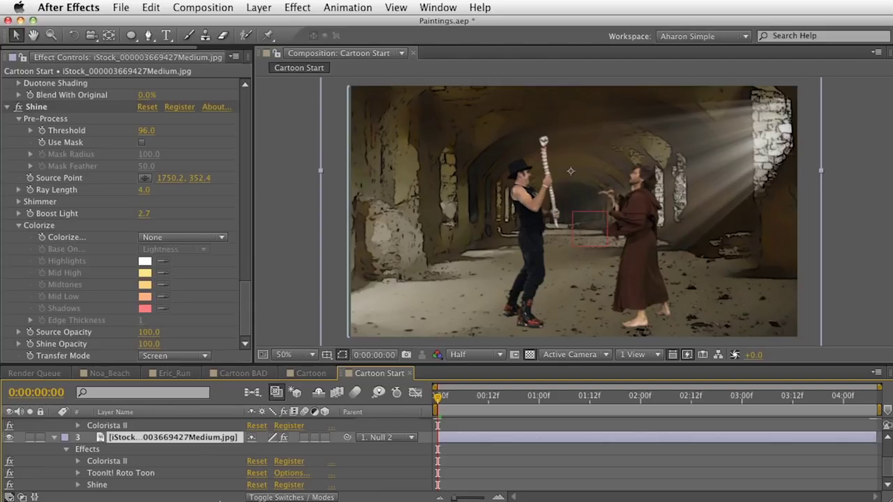
Raise the background's ToonIt Main Blur Thresh from 15 to 30.
scroll(143, 330, "up", 5)
scroll(143, 330, "up", 8)
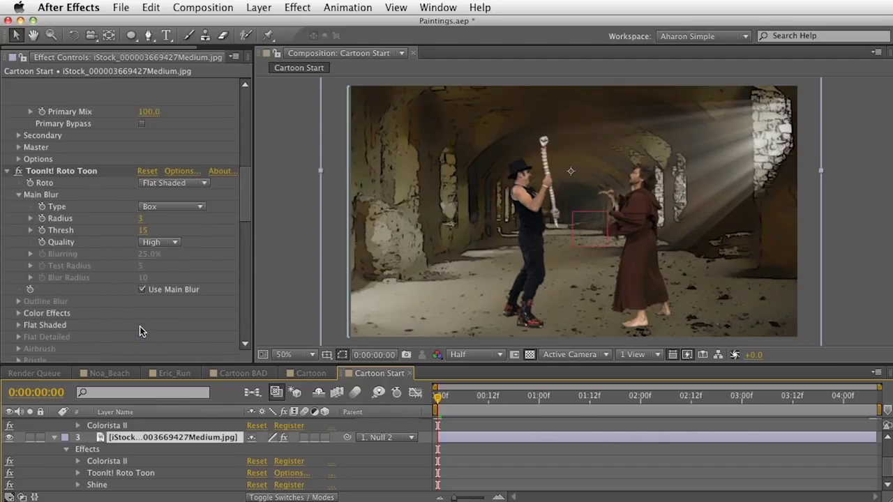
left_click(19, 195)
left_click(18, 195)
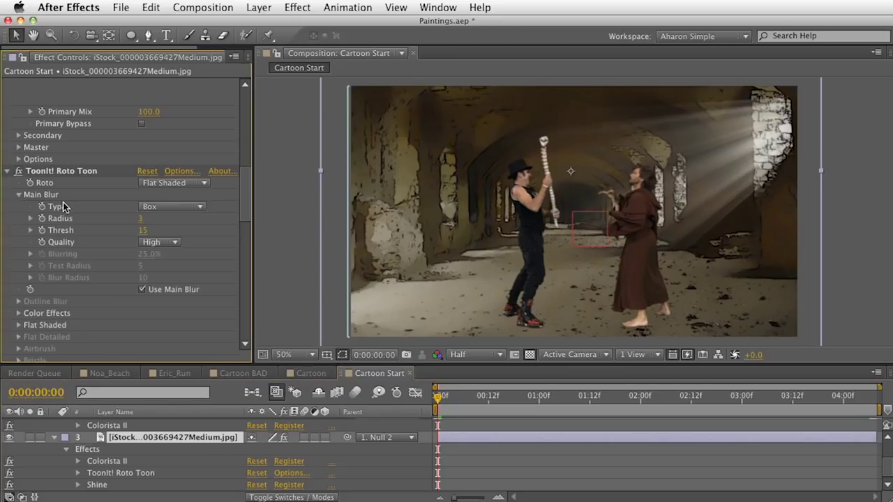
left_click(143, 231)
type("30")
key("Return")
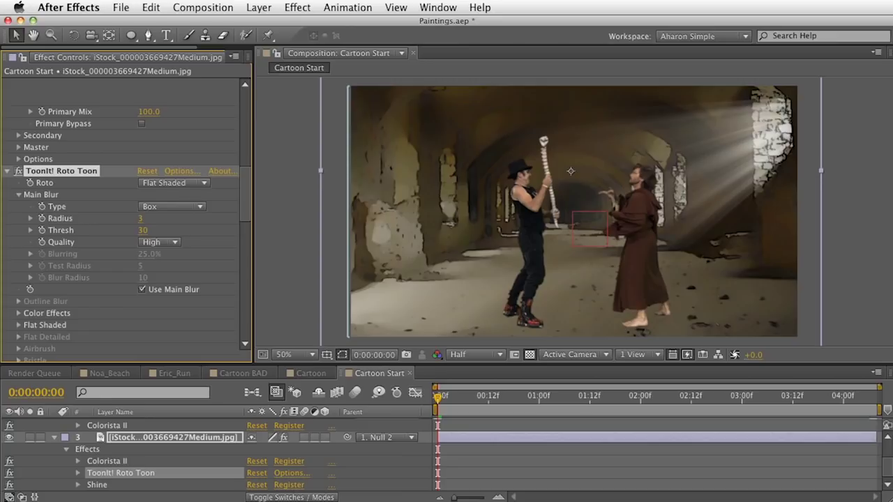
Save the project and select the actor footage layer.
key("super+s")
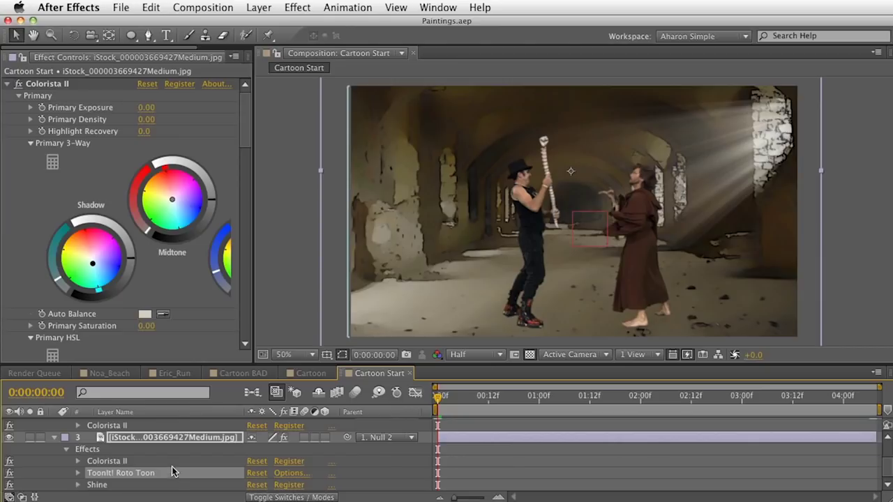
scroll(173, 472, "up", 2)
left_click(137, 439)
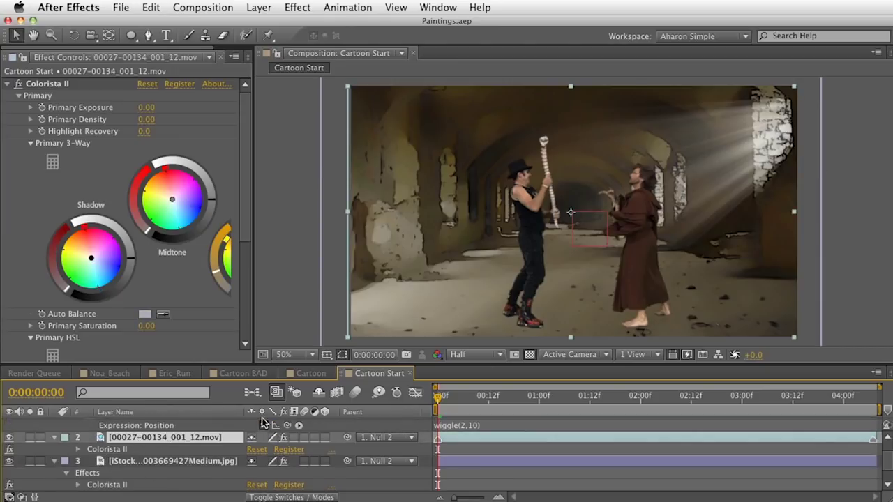
Apply ToonIt! Roto Toon to the actor footage with Color Effects Lighter at 25%.
left_click(303, 11)
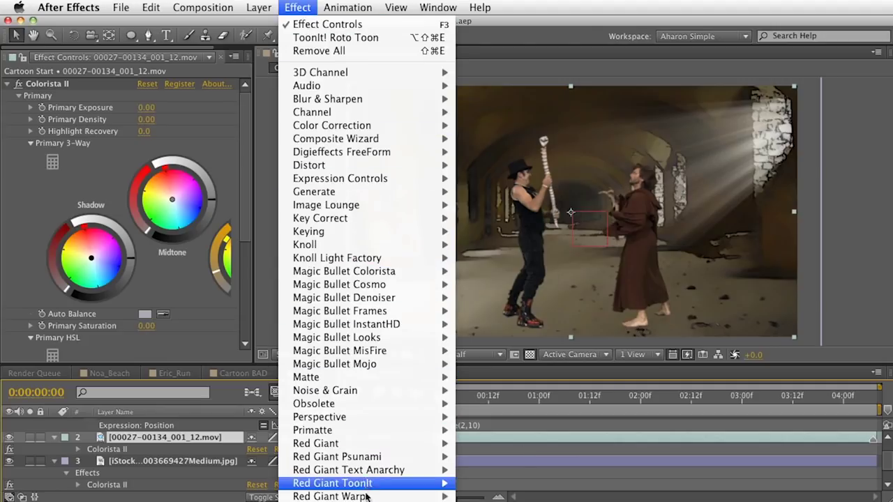
mouse_move(365, 474)
left_click(503, 483)
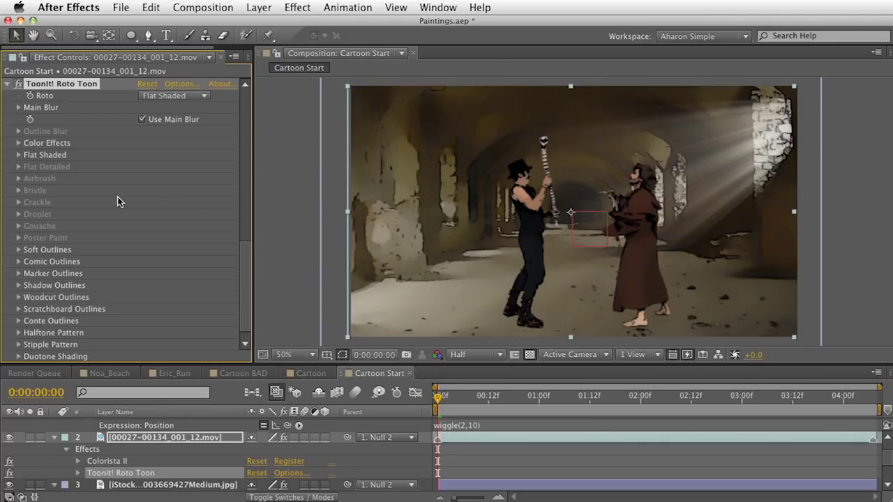
left_click(18, 143)
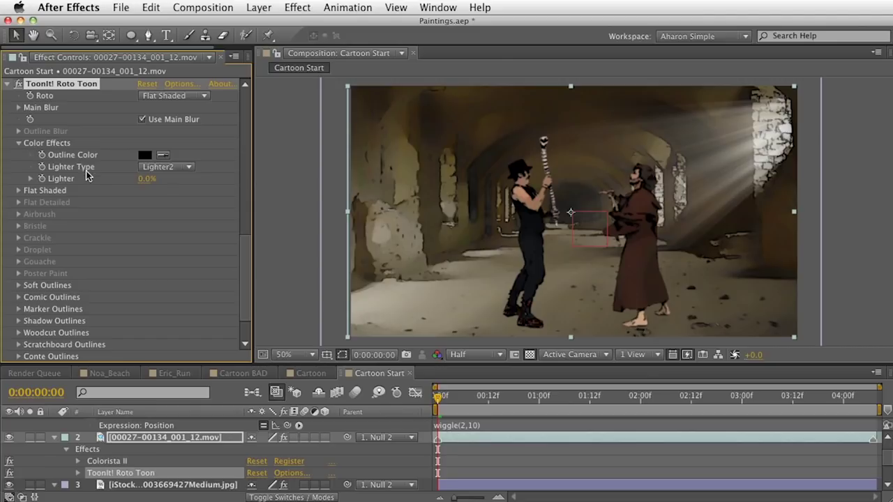
left_click(146, 179)
key("Return")
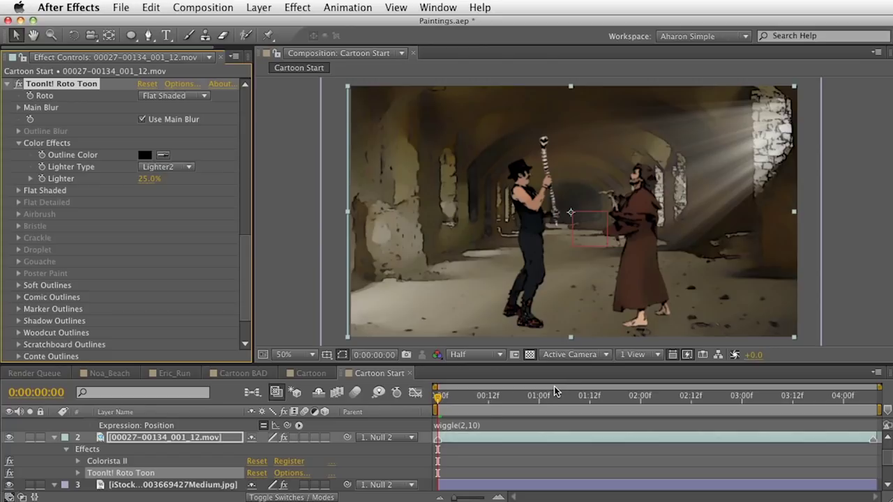
Preview the composition with the cartoon-styled fighters.
key("space")
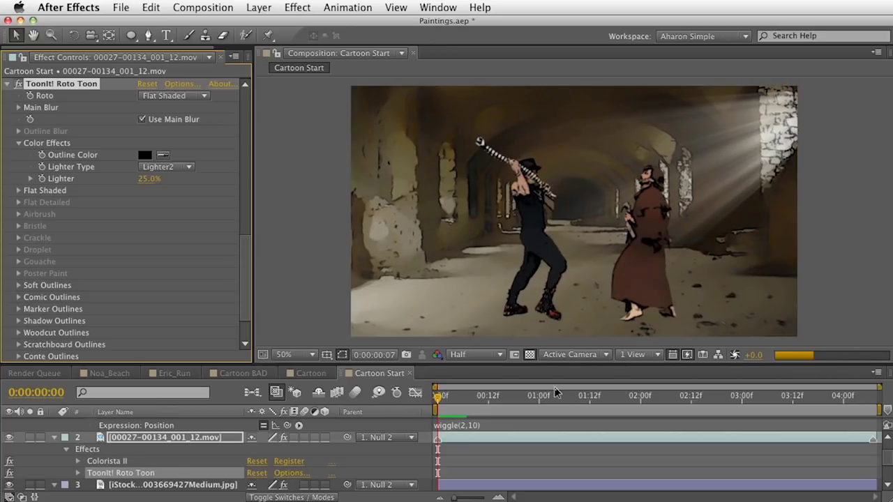
key("space")
key("space")
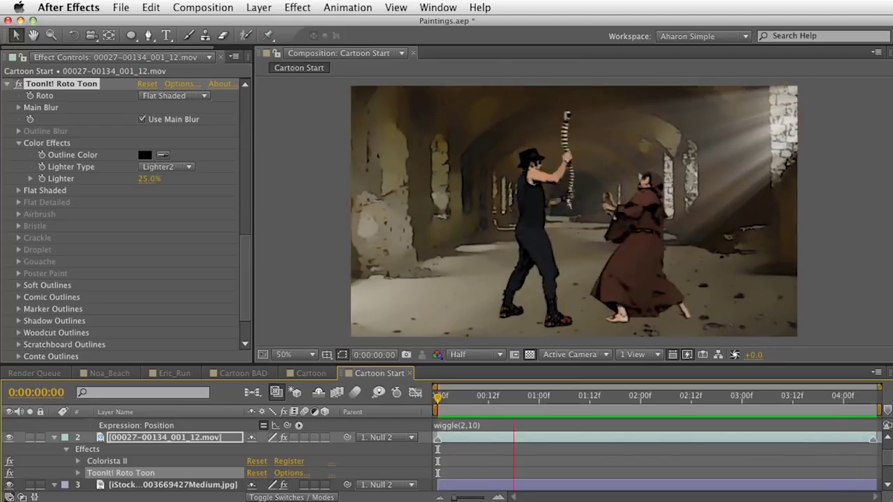
key("space")
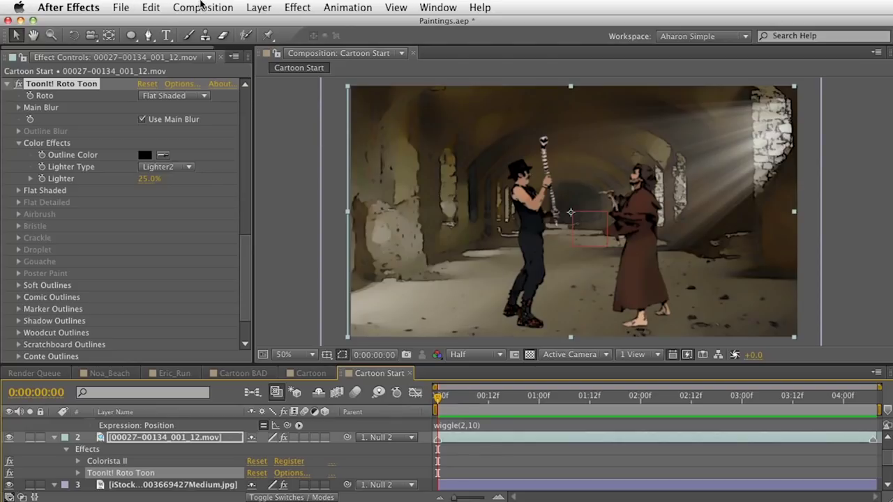
Change Cartoon Start's frame rate from 24 to 12 fps and RAM-preview the choppier motion.
left_click(202, 7)
left_click(191, 48)
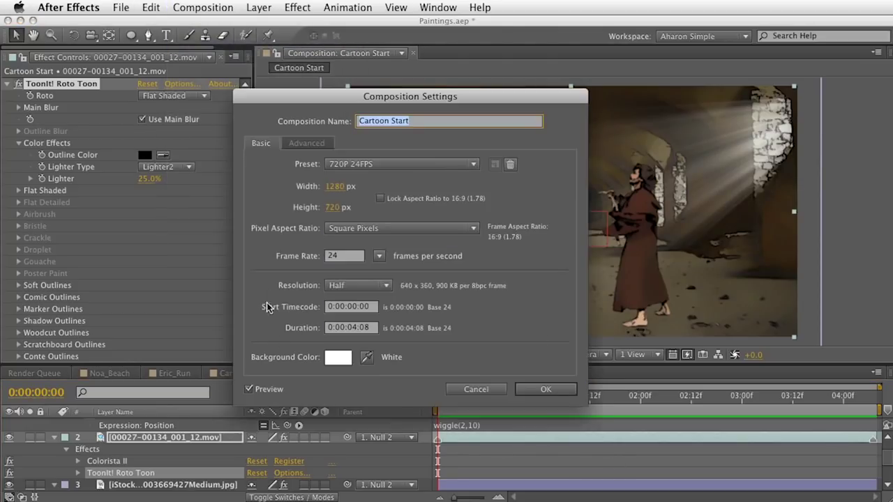
left_click(335, 258)
type("12")
left_click(552, 392)
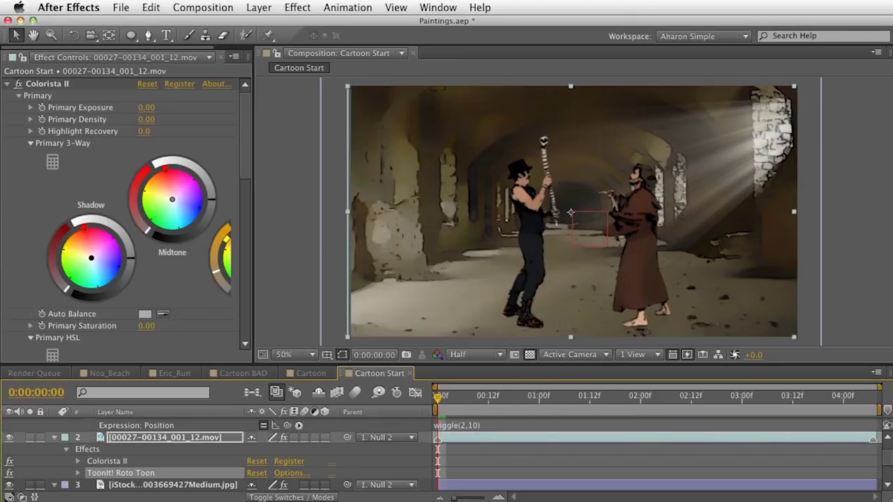
key("KP_0")
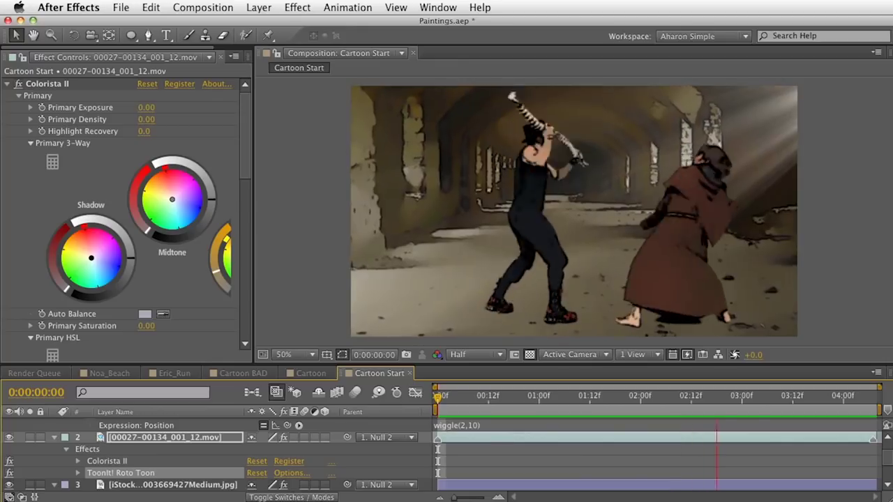
key("space")
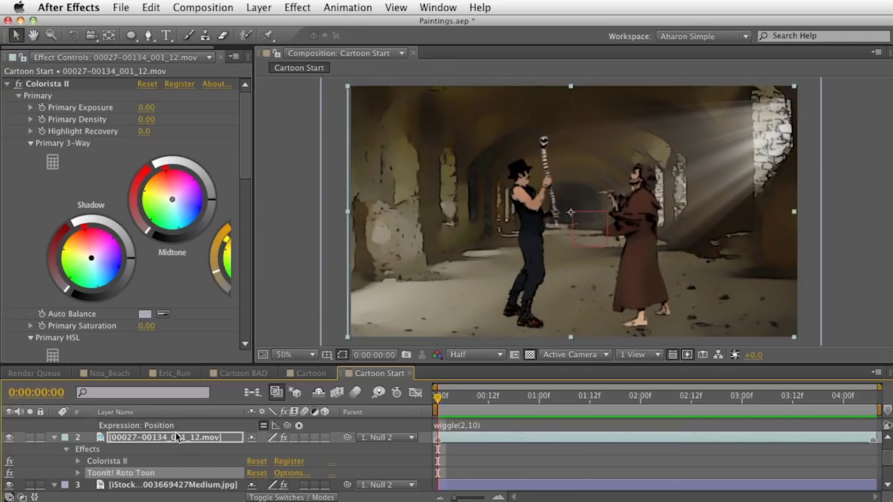
Keep the layer name unchanged and apply Red Giant Warp's RG Shadow to the actor footage.
key("Return")
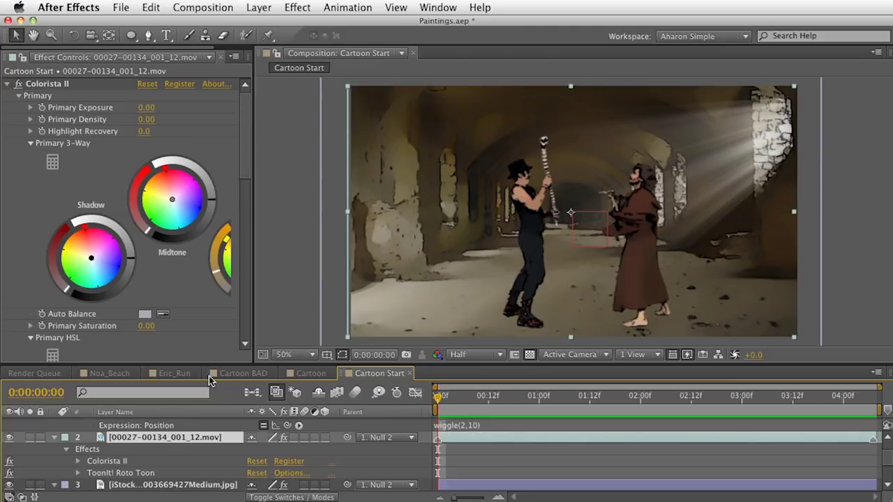
left_click(295, 7)
mouse_move(348, 445)
mouse_move(371, 496)
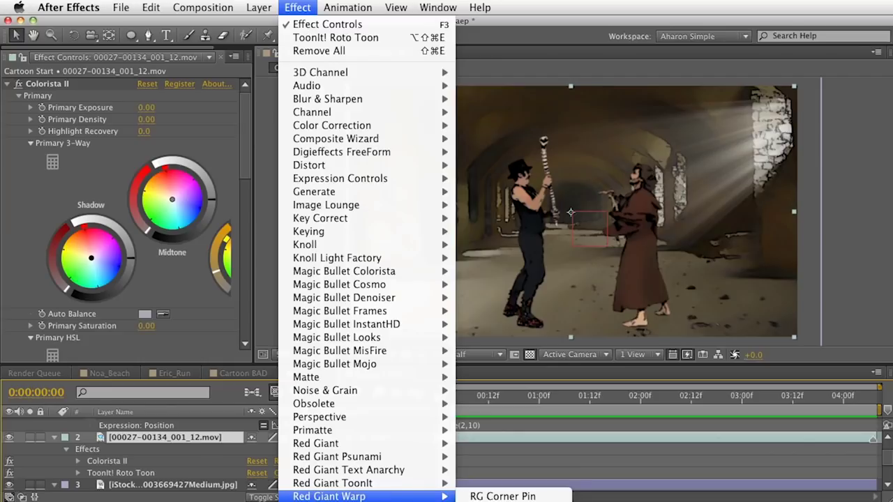
left_click(509, 469)
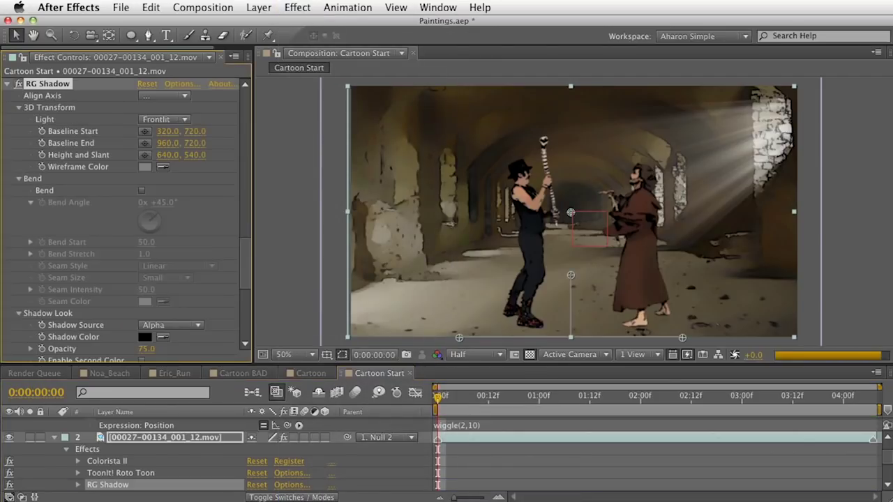
Set RG Shadow Light to Frontlit and drag the baseline and Height/Slant handles onto the floor.
mouse_move(570, 337)
left_mouse_down()
mouse_move(570, 318)
mouse_move(572, 326)
left_mouse_up()
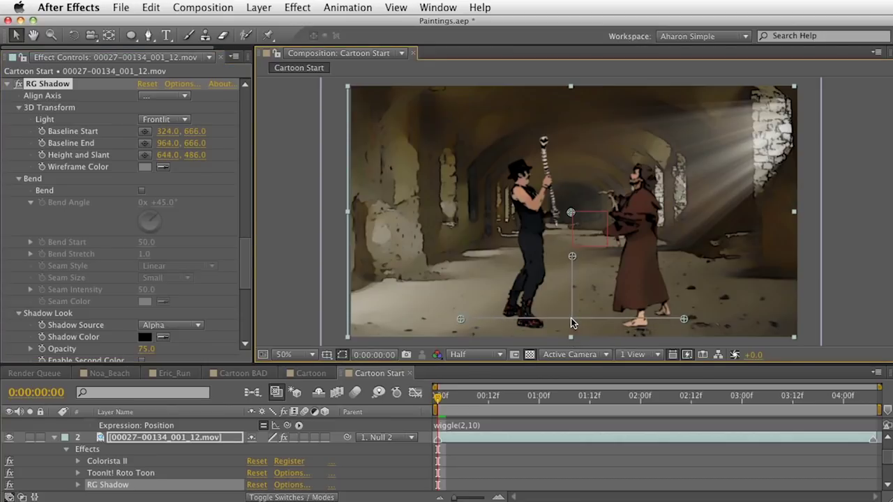
left_click(174, 120)
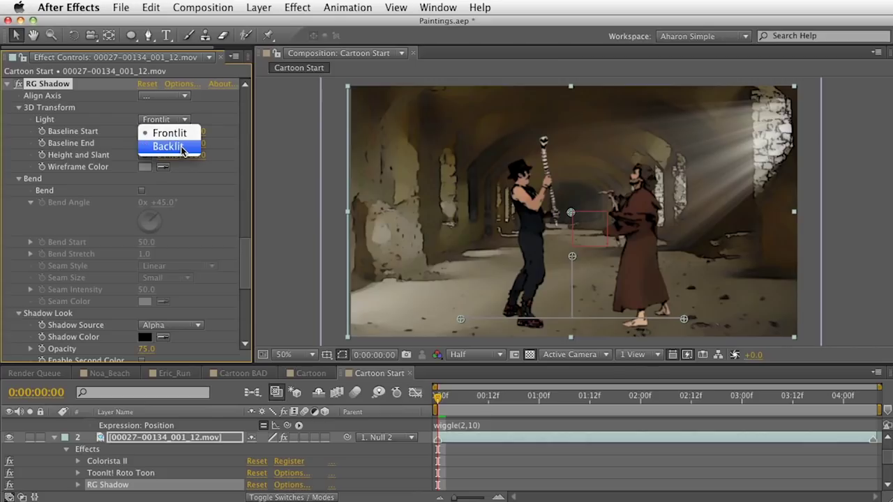
left_click(168, 147)
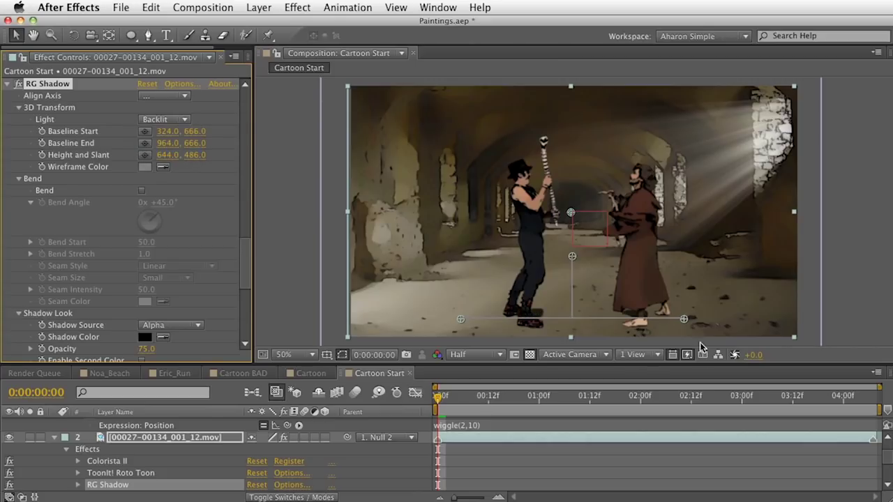
left_click_drag(573, 257, 584, 234)
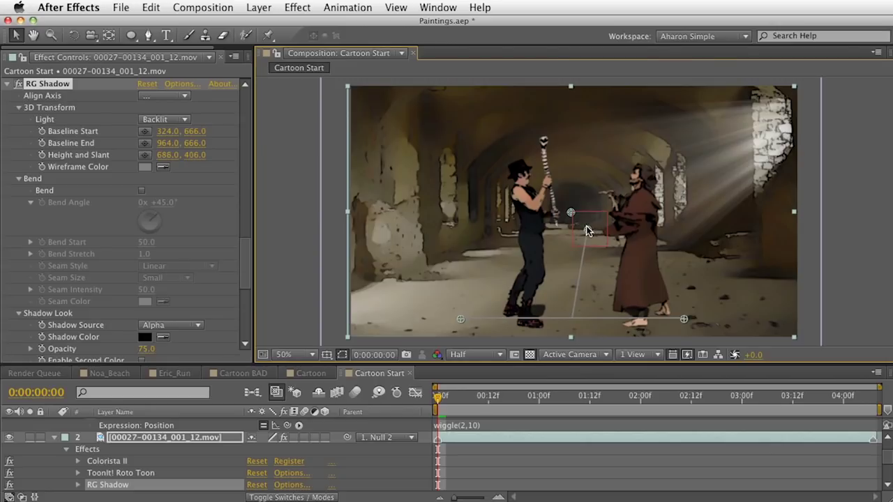
left_click(160, 122)
left_click(164, 132)
left_click_drag(587, 235, 575, 305)
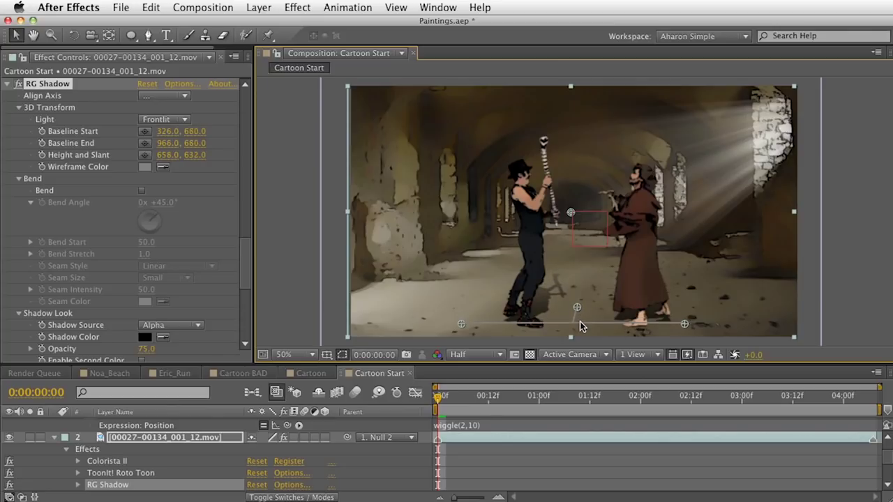
left_click_drag(579, 321, 575, 308)
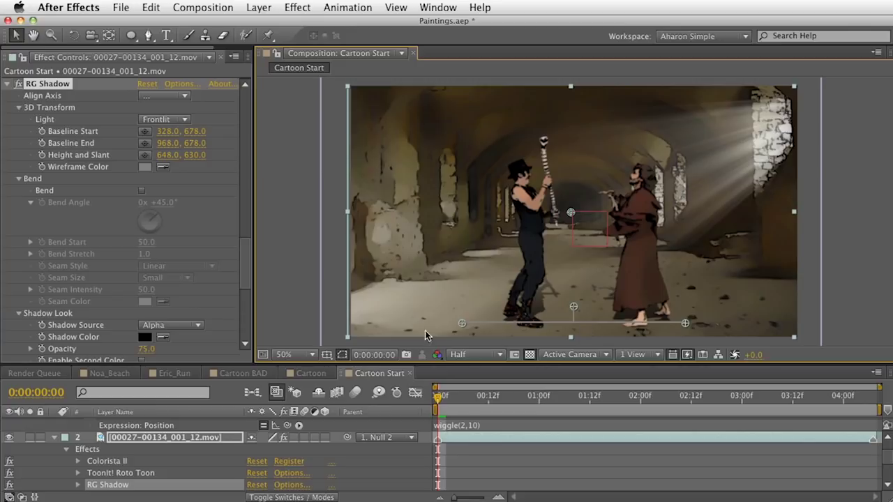
scroll(197, 286, "down", 5)
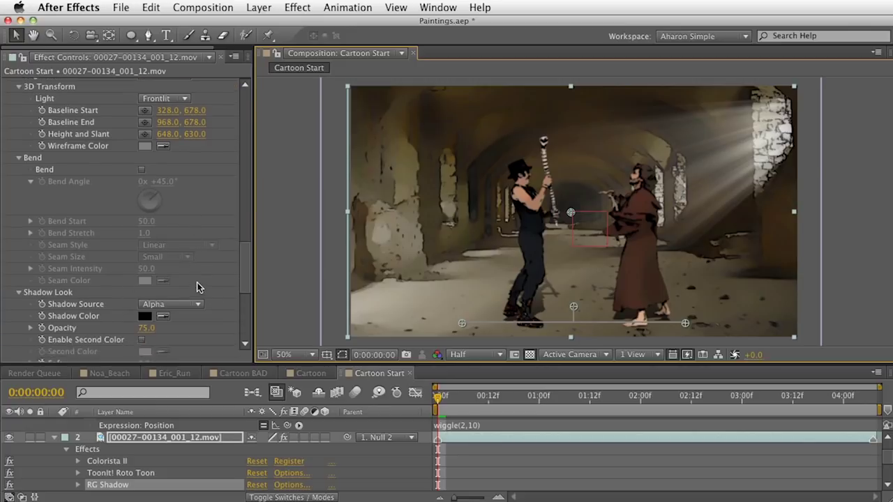
Set RG Shadow's Fade Length and Fade Start to 100, then play a preview.
scroll(197, 286, "down", 4)
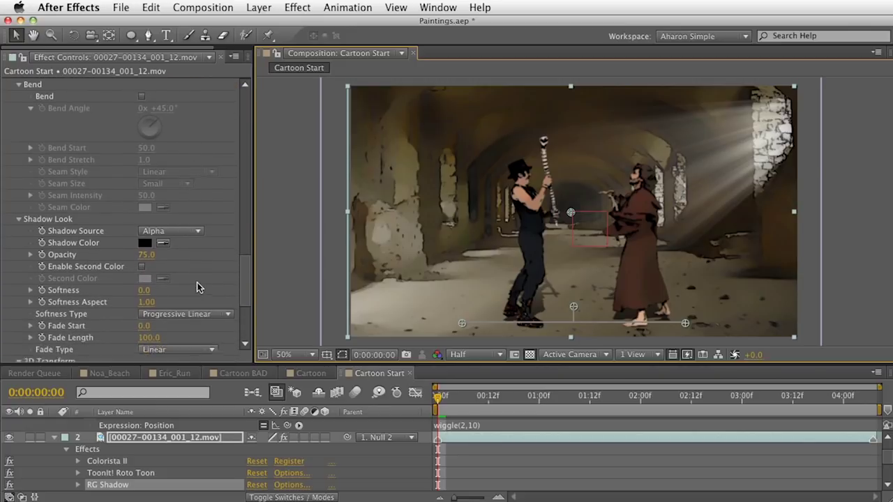
scroll(197, 286, "down", 2)
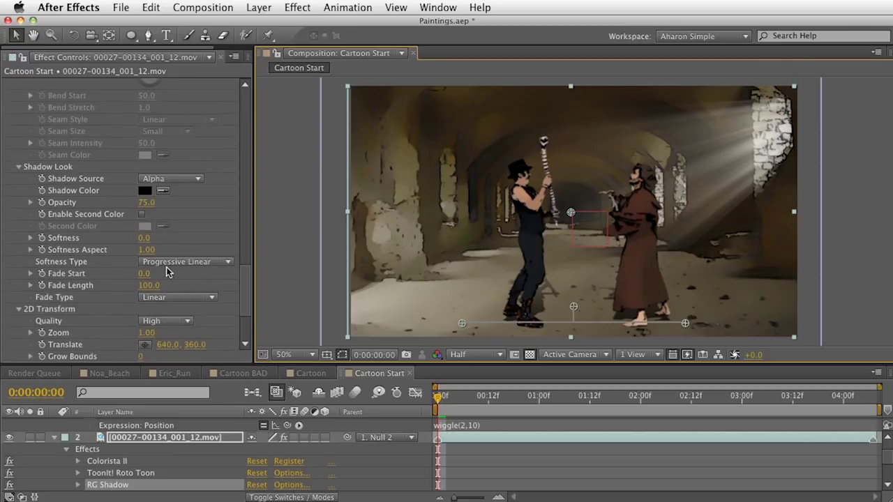
left_click(148, 286)
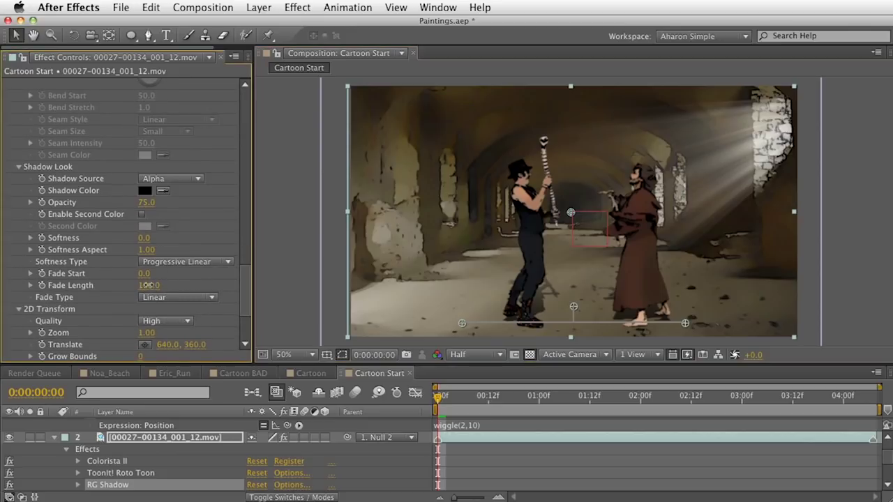
left_click(144, 275)
type("100")
key("Return")
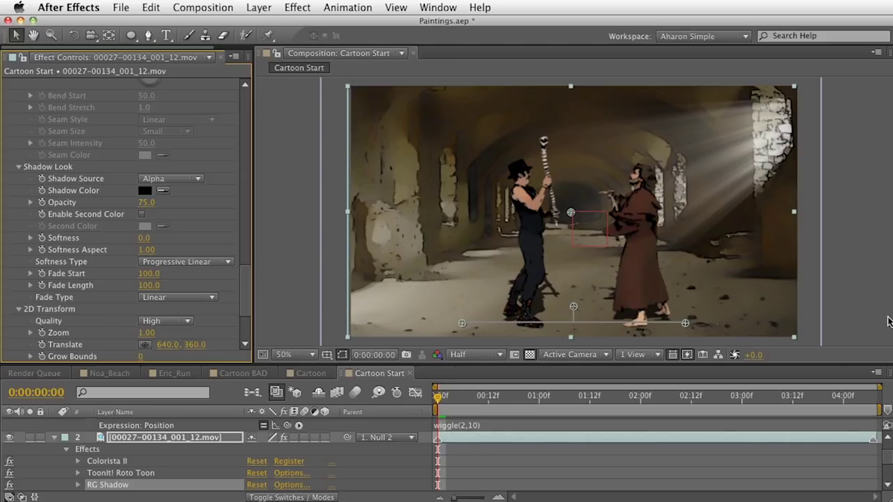
key("space")
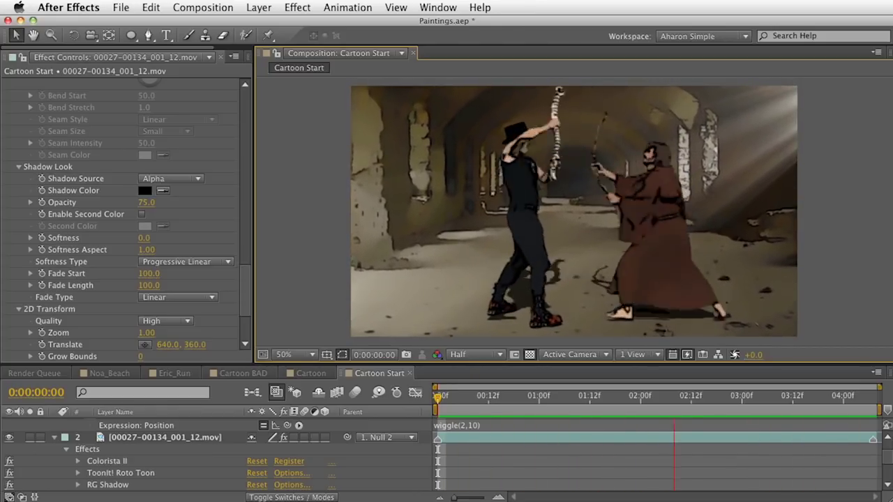
Stop the preview of the shadowed Cartoon Start composition.
key("space")
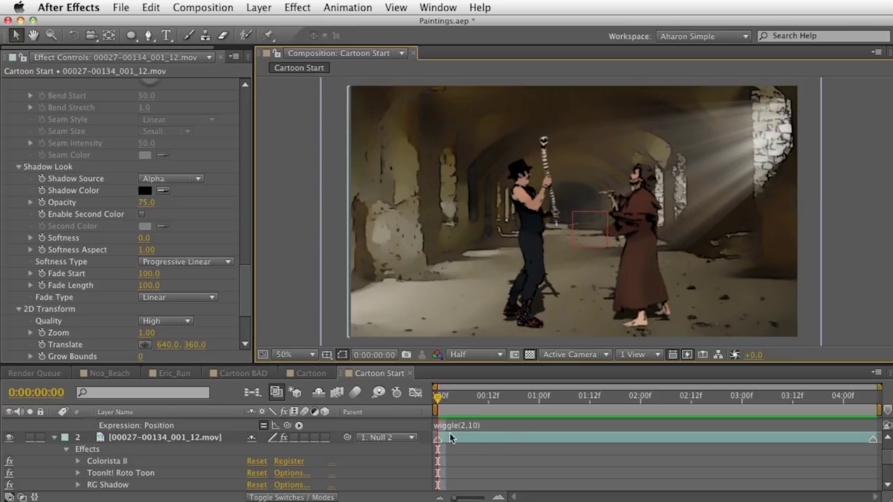
Add a new adjustment layer, apply Magic Bullet Looks to it, and launch its Looks editor.
left_click(258, 9)
mouse_move(265, 24)
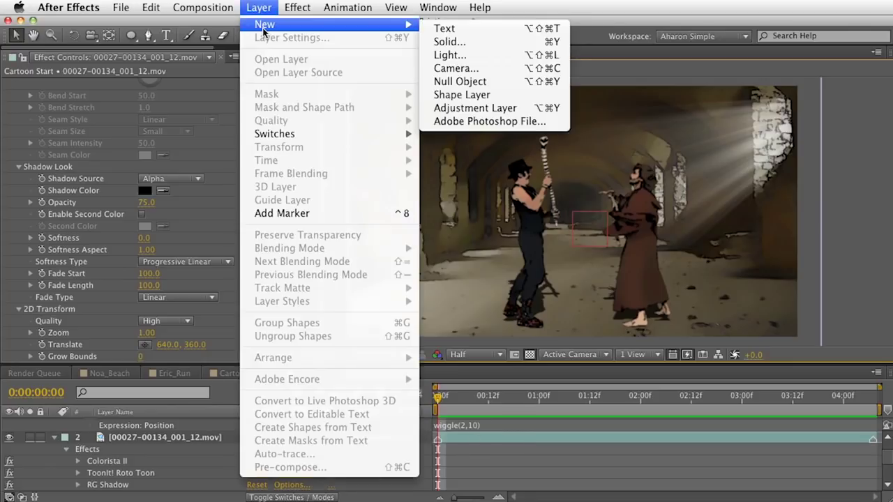
left_click(503, 109)
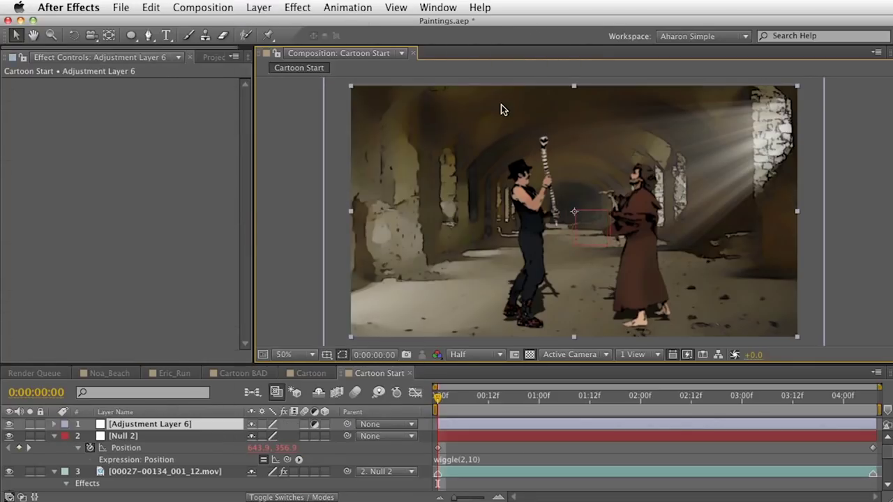
left_click(297, 7)
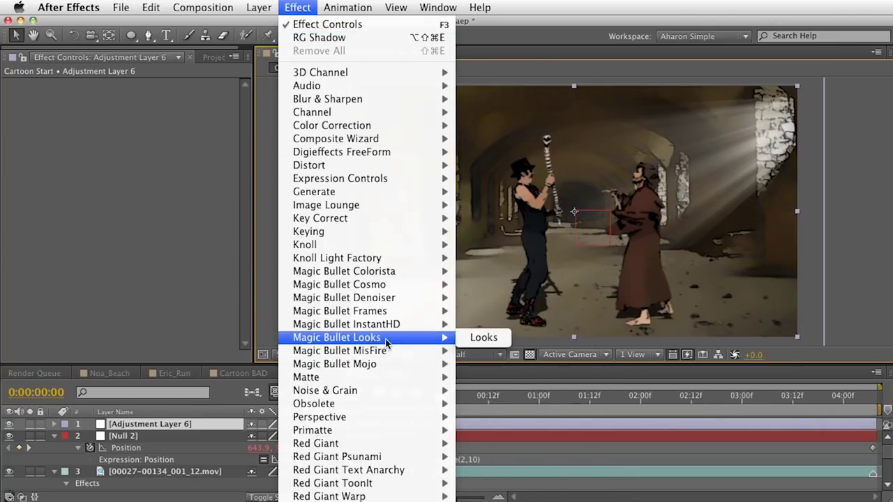
mouse_move(448, 338)
left_click(476, 338)
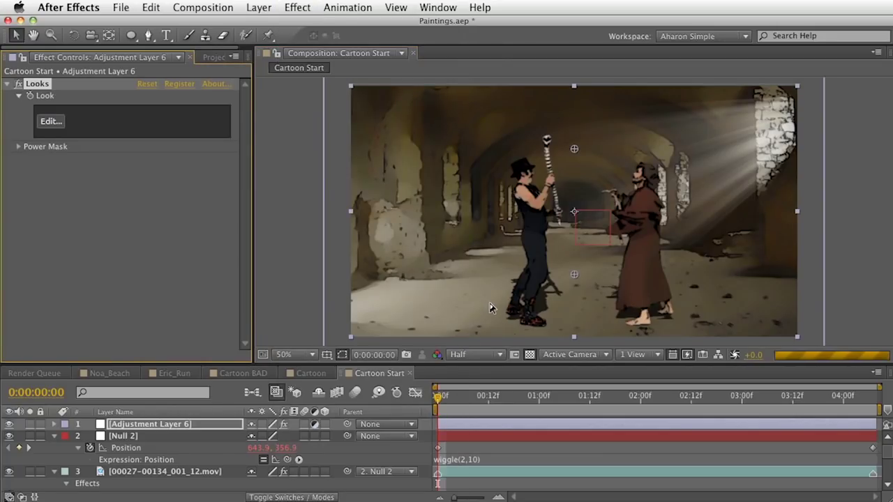
left_click(50, 124)
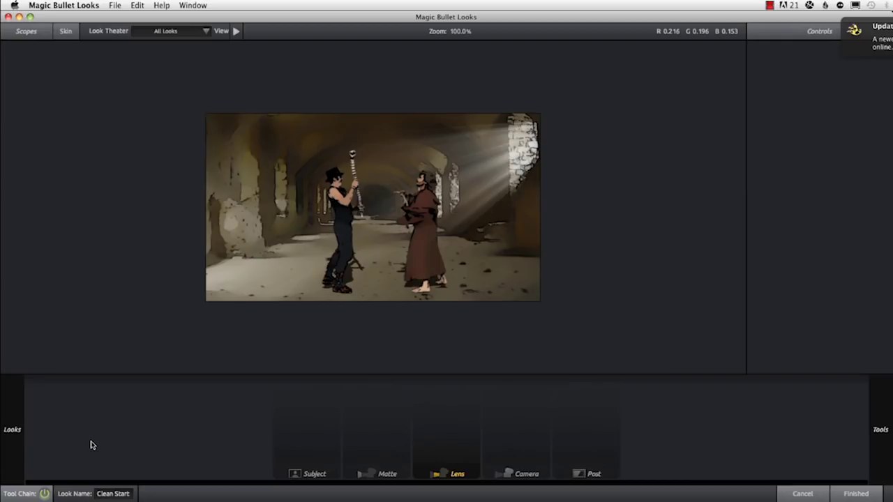
Reveal the Looks preset library with its Custom and Basic collections.
mouse_move(3, 314)
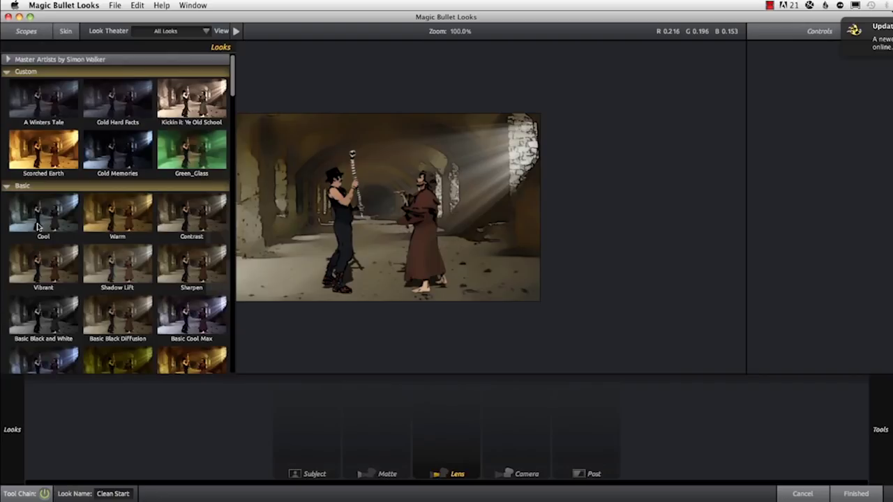
Preview the Master Artists looks Botticelli, Renoir, Monet Sunset and Monet Day.
left_click(8, 61)
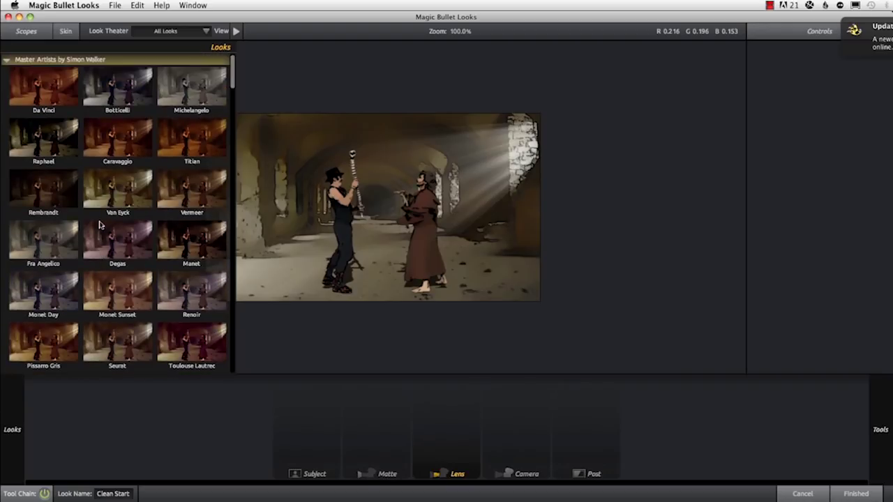
left_click(125, 93)
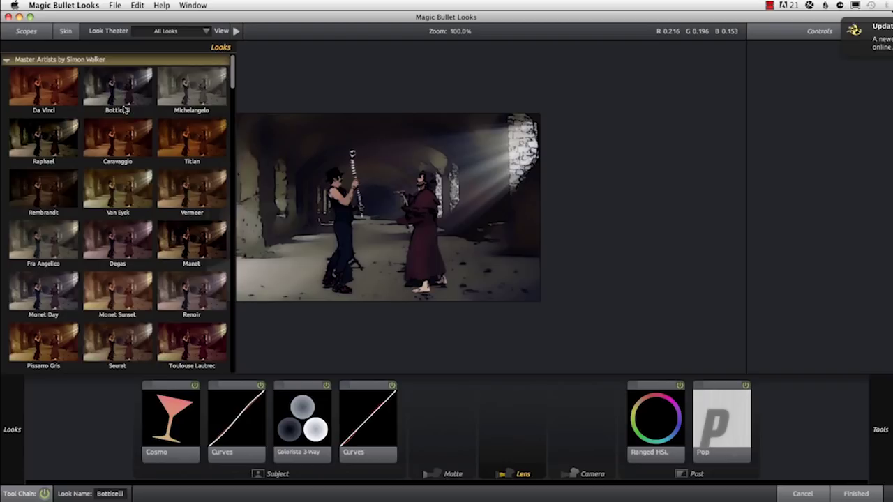
left_click(217, 299)
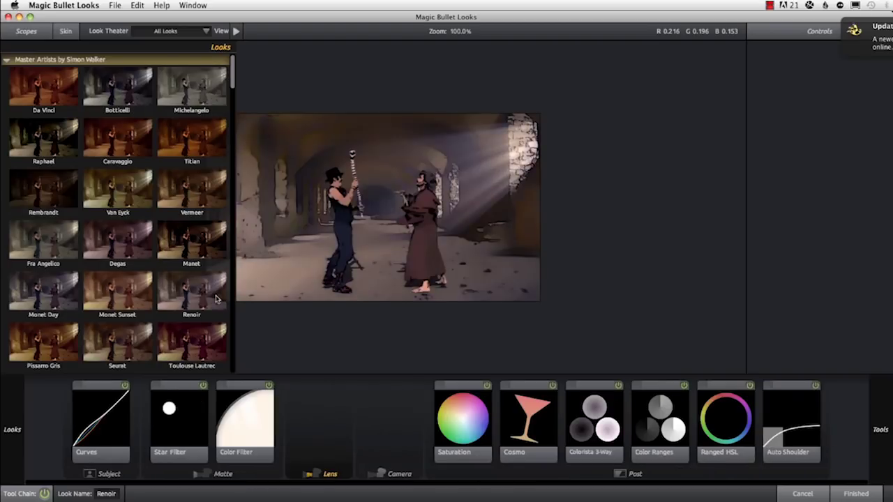
left_click(102, 292)
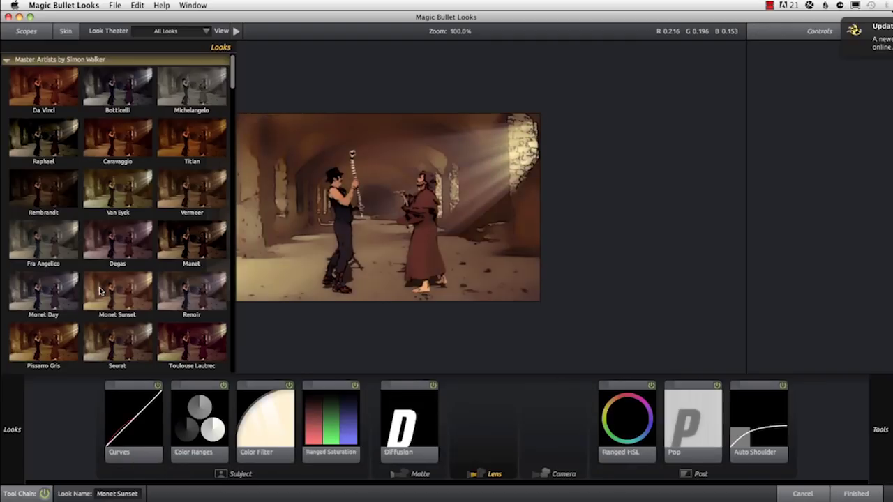
left_click(59, 300)
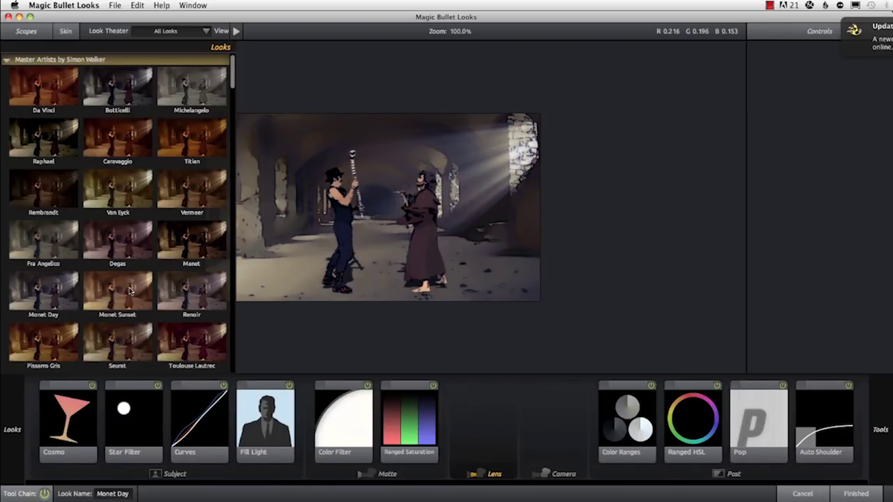
scroll(129, 291, "down", 1)
scroll(129, 291, "down", 3)
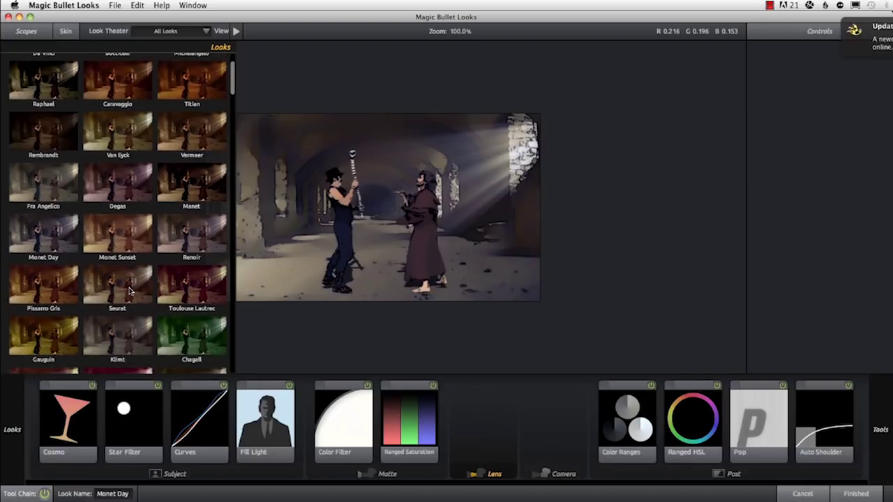
scroll(129, 290, "down", 1)
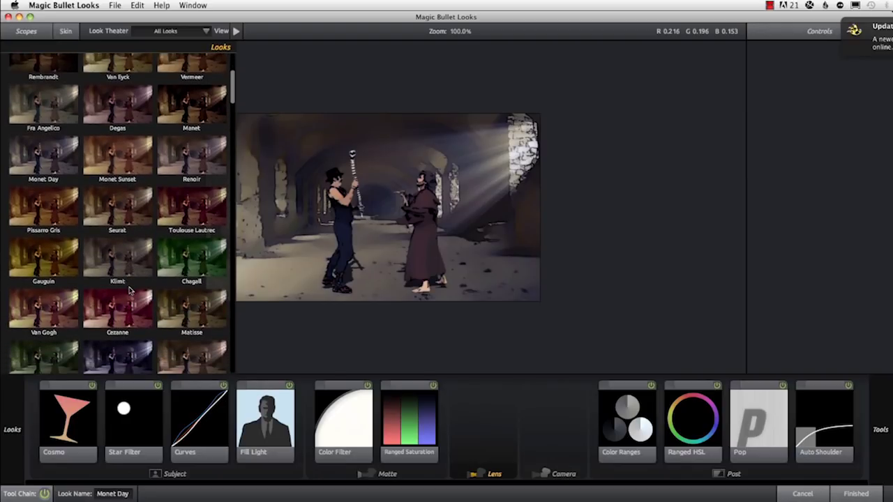
Compare Cezanne, Chagall, Picasso Bleu and Hopper, then apply Cezanne and return to After Effects.
left_click(129, 302)
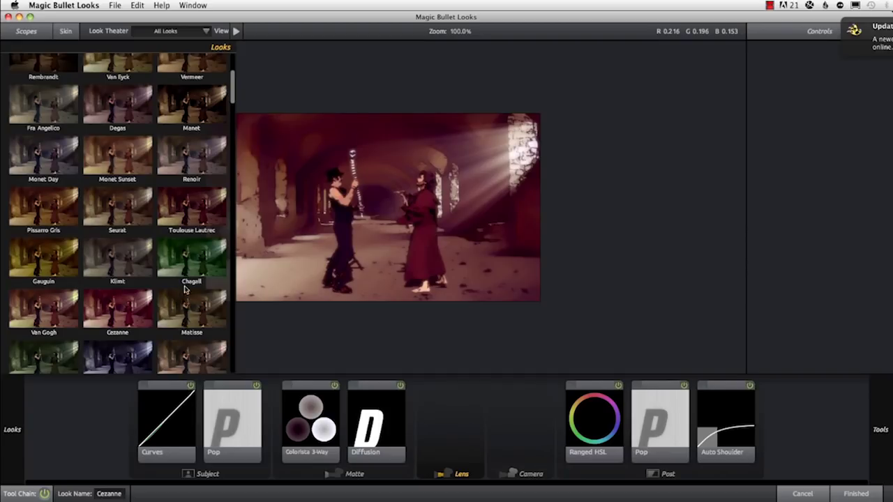
left_click(187, 261)
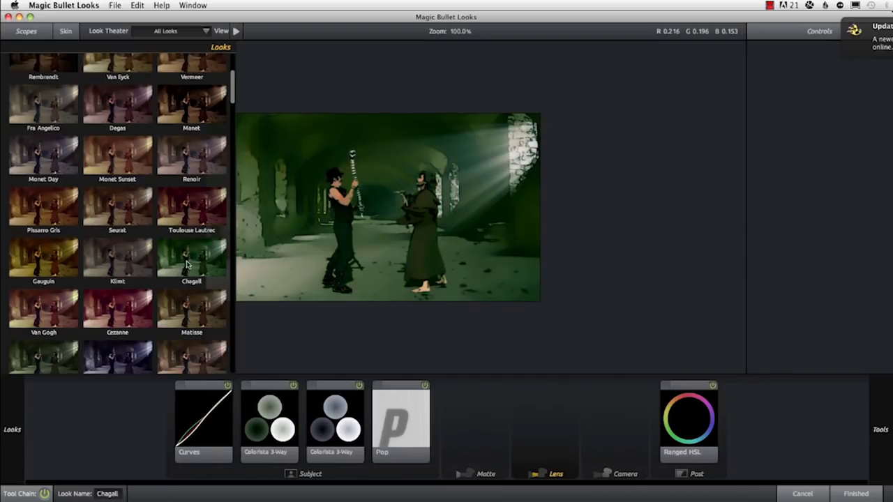
scroll(179, 279, "down", 2)
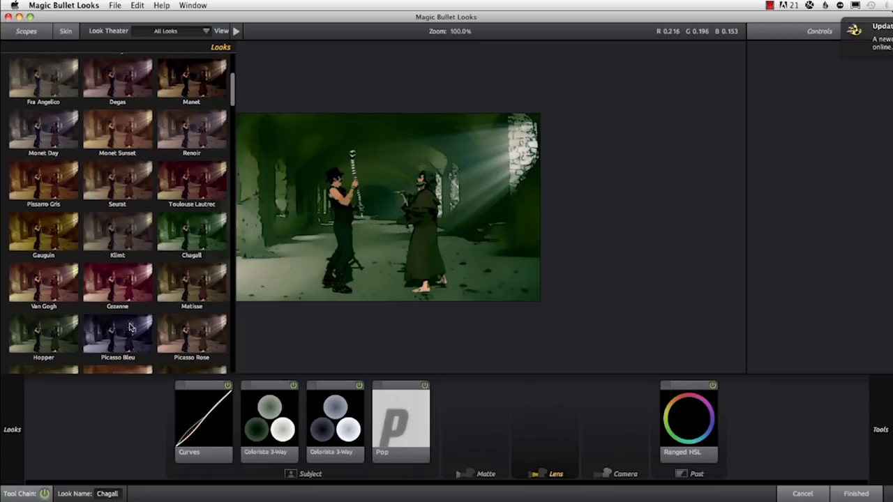
left_click(129, 328)
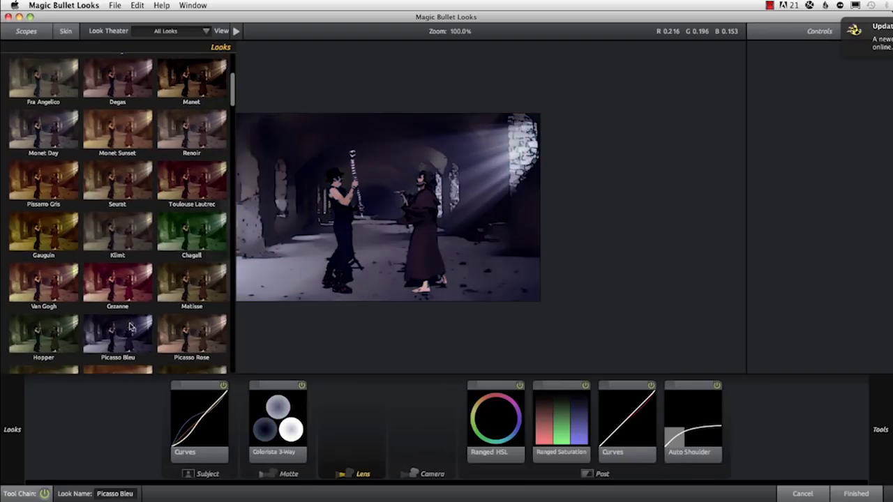
left_click(68, 336)
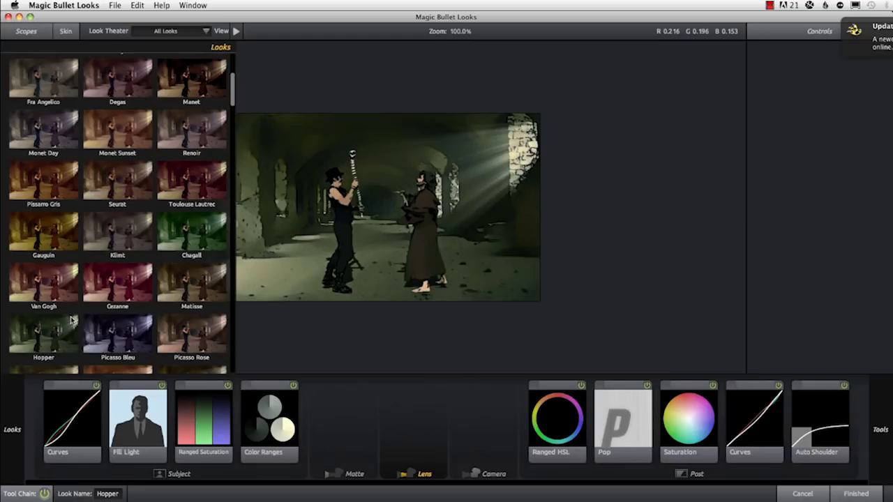
left_click(105, 286)
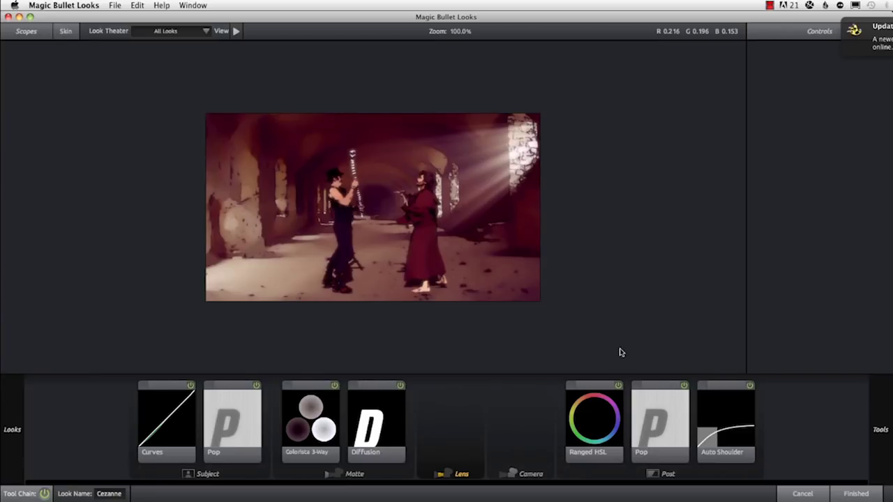
left_click(856, 494)
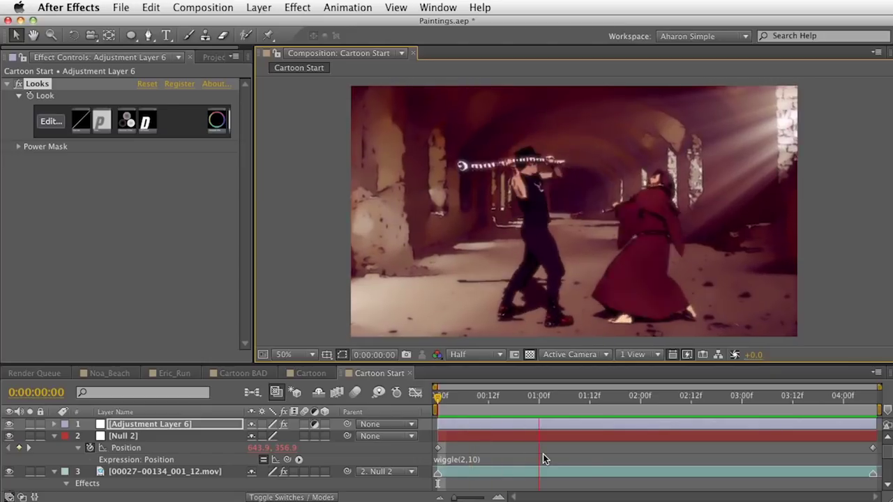
Stop the looping RAM preview of the Cezanne-graded Cartoon Start footage.
key("space")
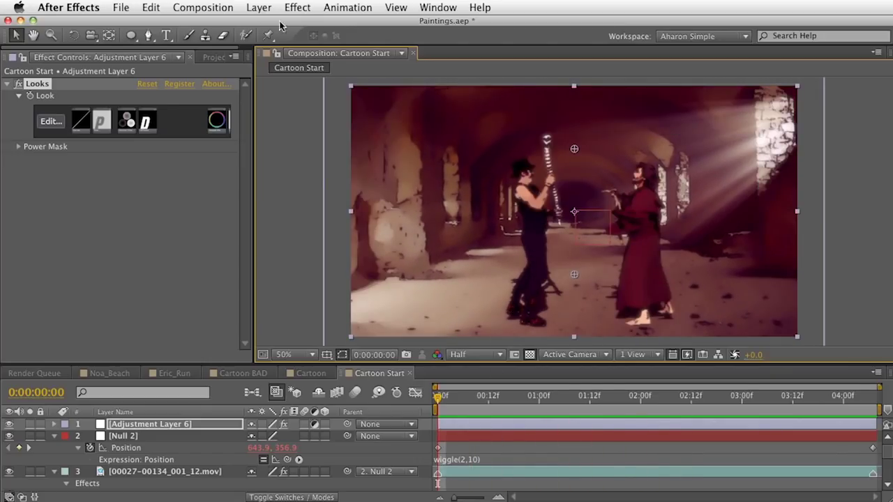
left_click(258, 8)
Add a new adjustment layer and rename it Flare.
mouse_move(259, 25)
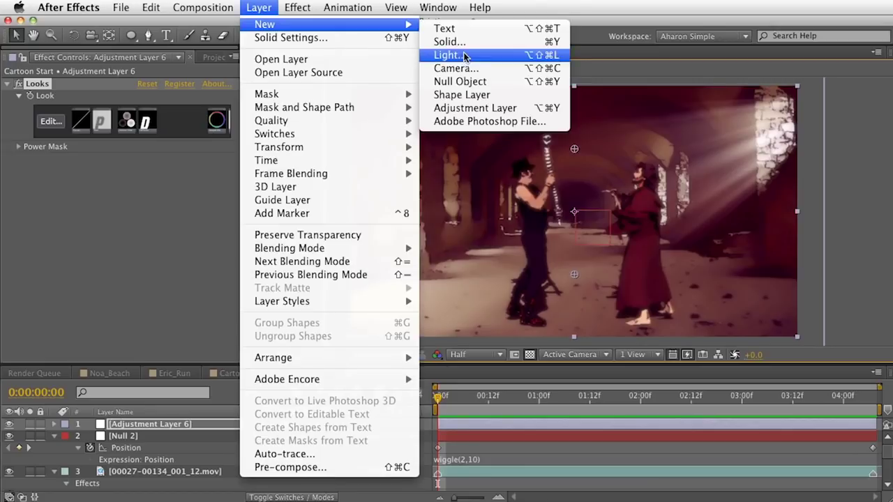
left_click(474, 110)
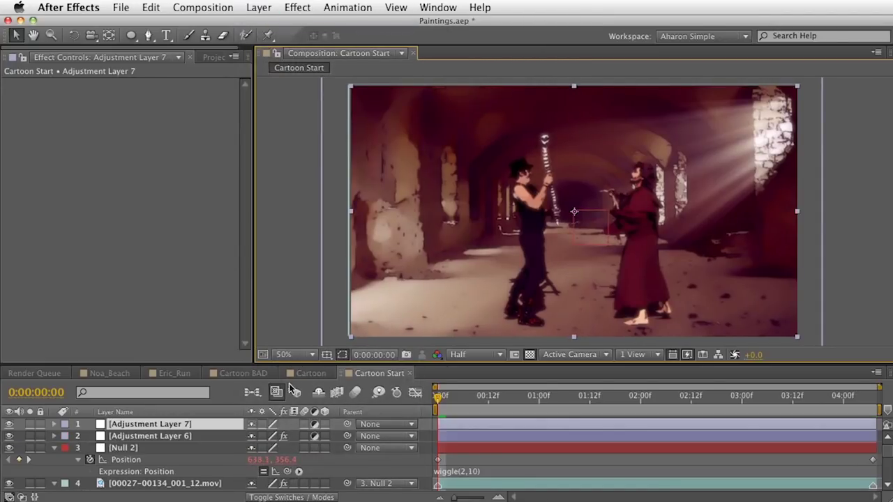
left_click(187, 426)
key("Return")
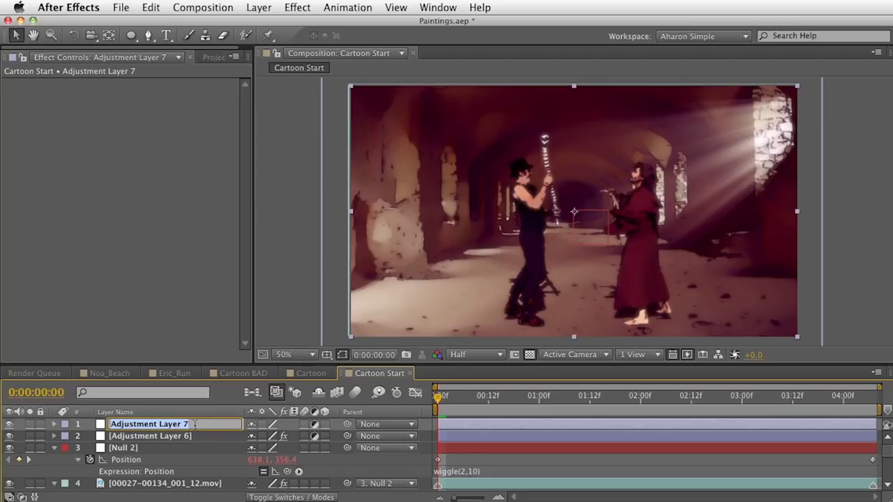
type("F")
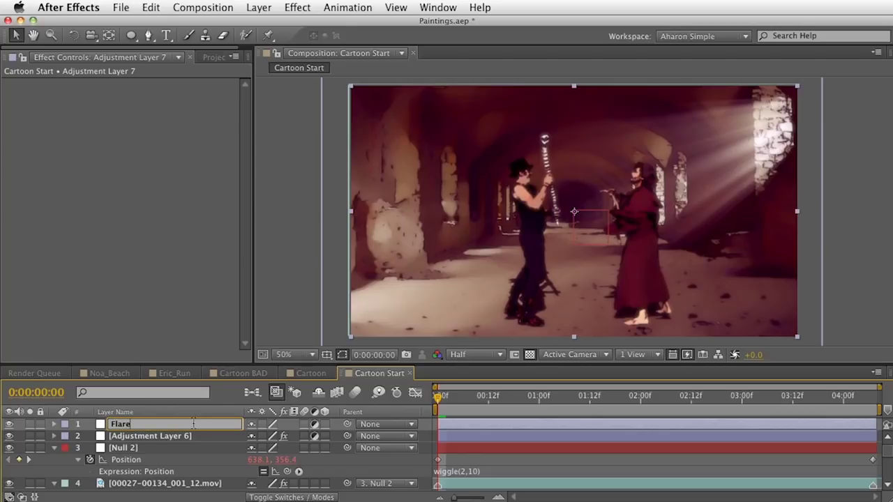
type("lare")
left_click(126, 438)
Move the Flare layer beneath Adjustment Layer 6.
key("super+Up")
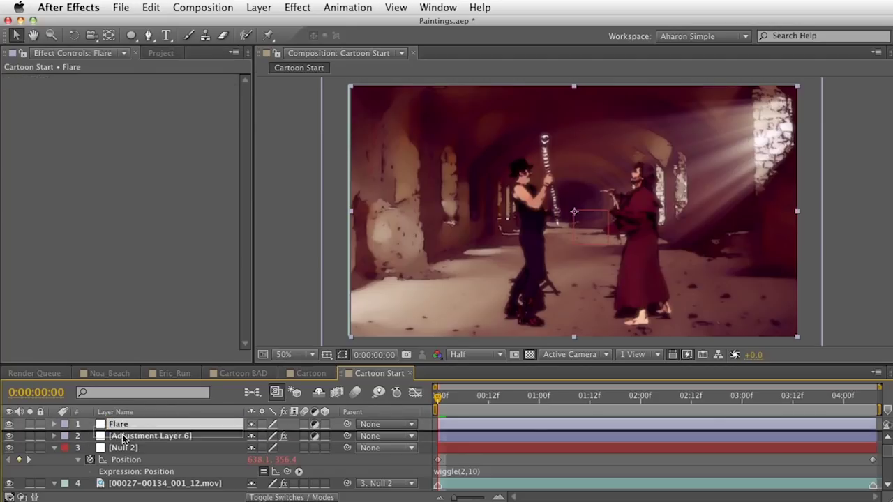
key("super+bracketleft")
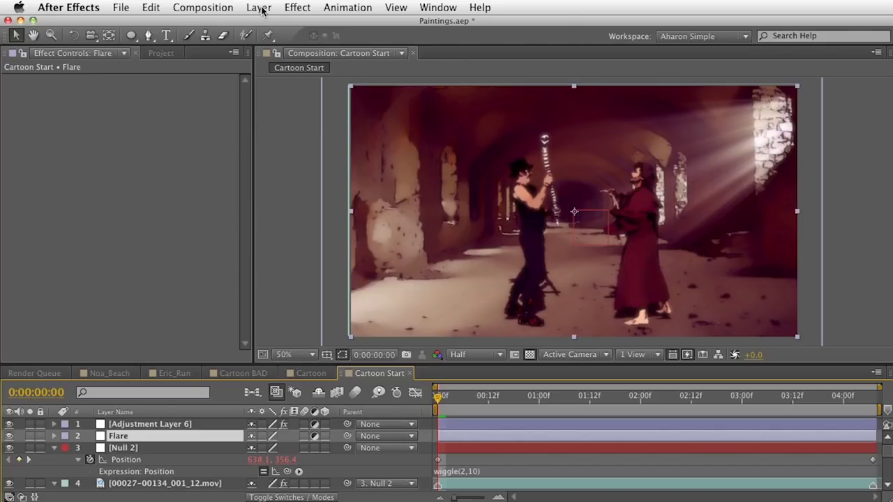
left_click(259, 8)
mouse_move(264, 27)
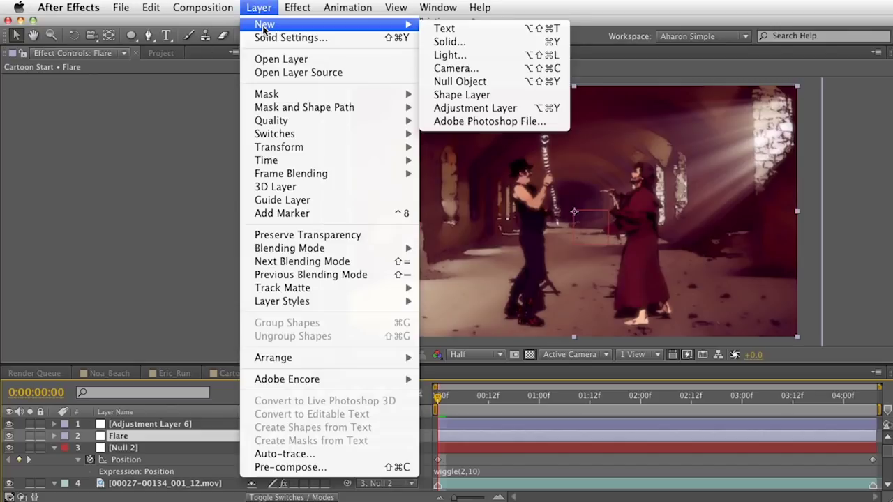
Create a null object named Flare Control at the top of the layer stack.
left_click(492, 80)
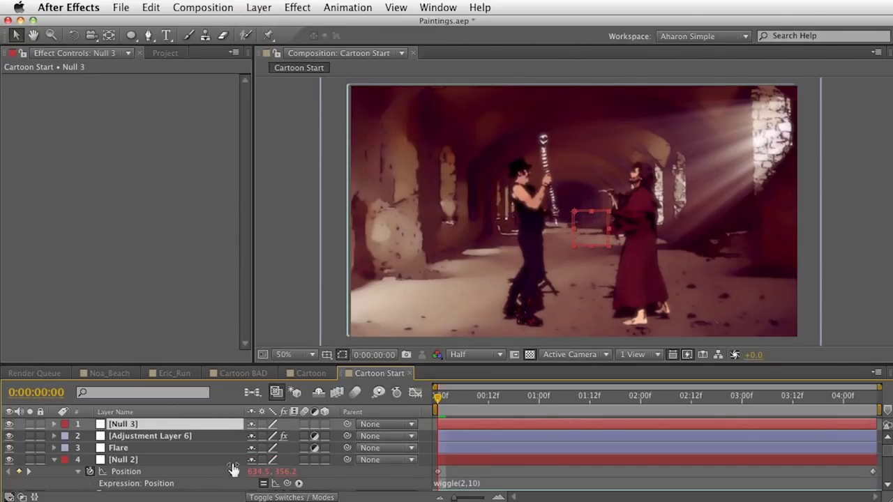
key("Return")
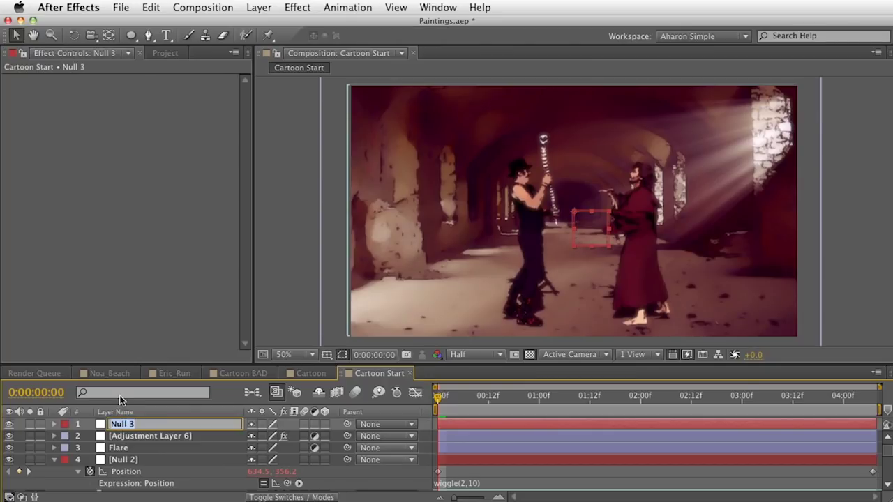
type("Flare Control")
key("Return")
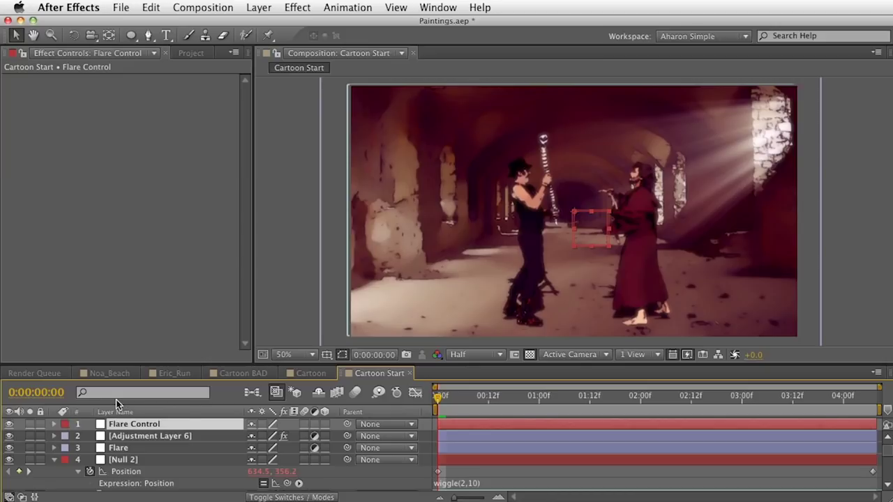
left_click(124, 447)
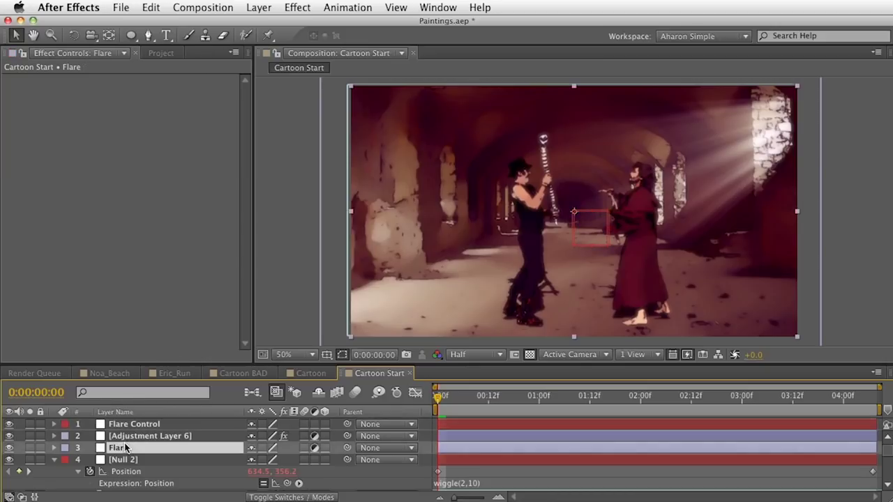
Apply Knoll Light Factory's Light Factory effect to Flare and reveal it in the timeline.
left_click(296, 7)
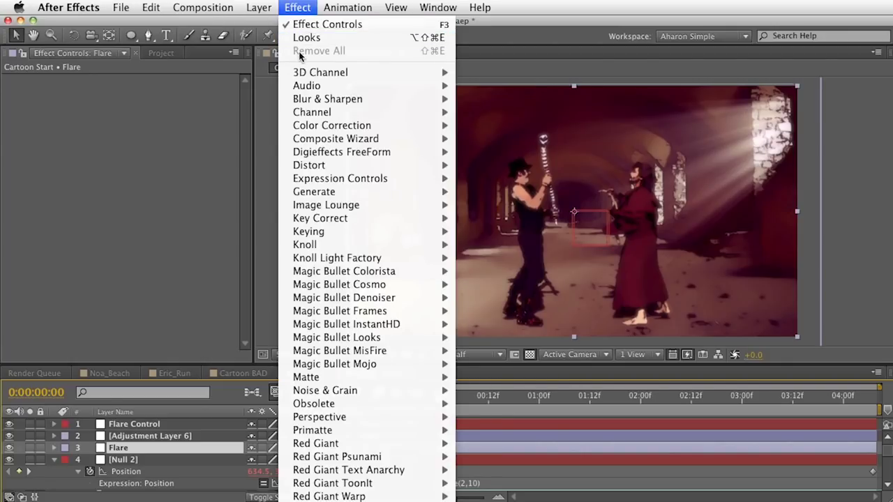
mouse_move(320, 245)
mouse_move(436, 260)
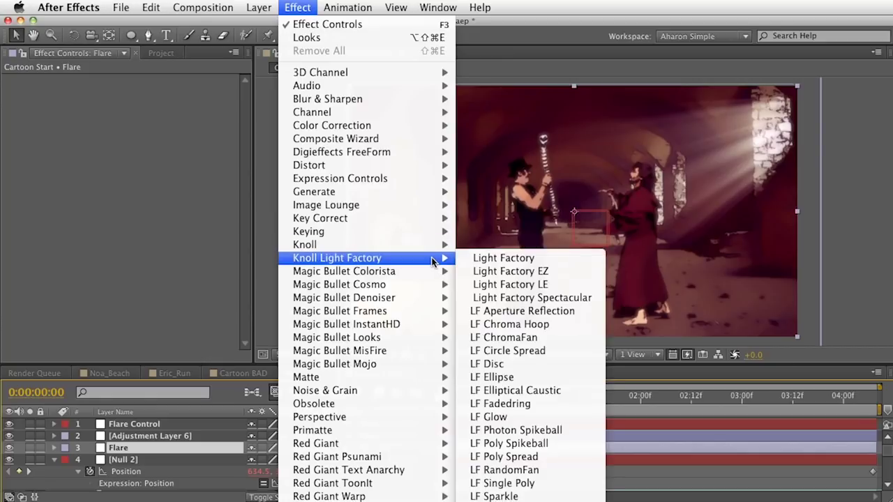
left_click(502, 260)
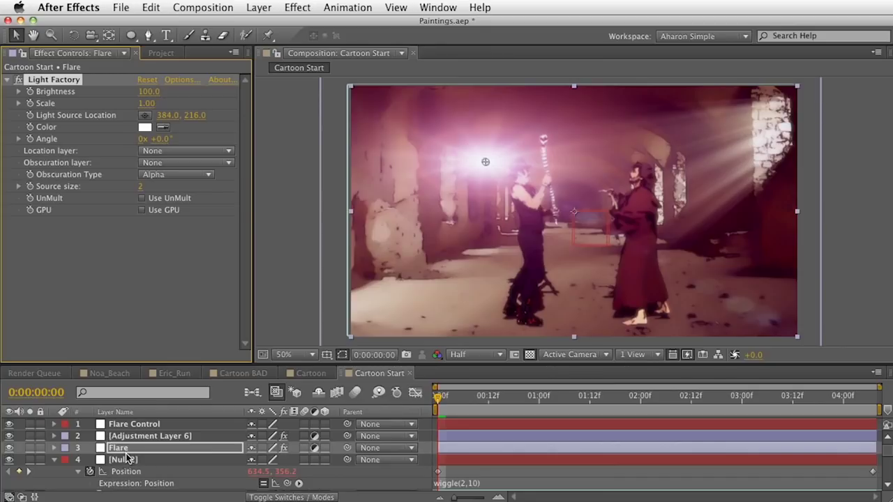
key("e")
key("F2")
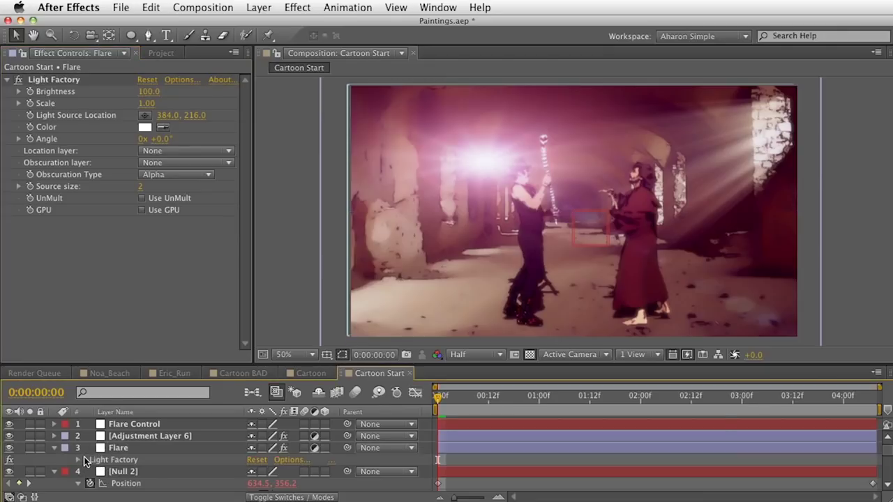
Expression-link Light Source Location to Flare Control's Position, centring the flare at 640, 360.
left_click(30, 115, "alt")
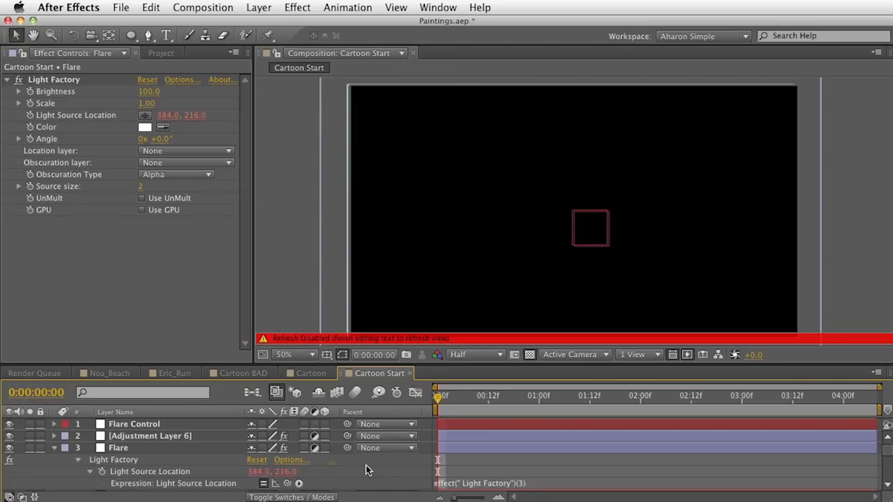
left_click(368, 471)
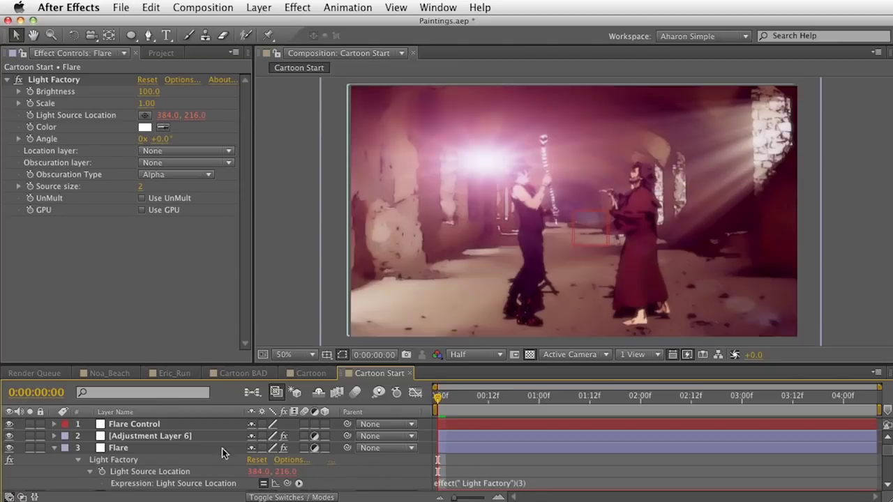
left_click(120, 427)
key("p")
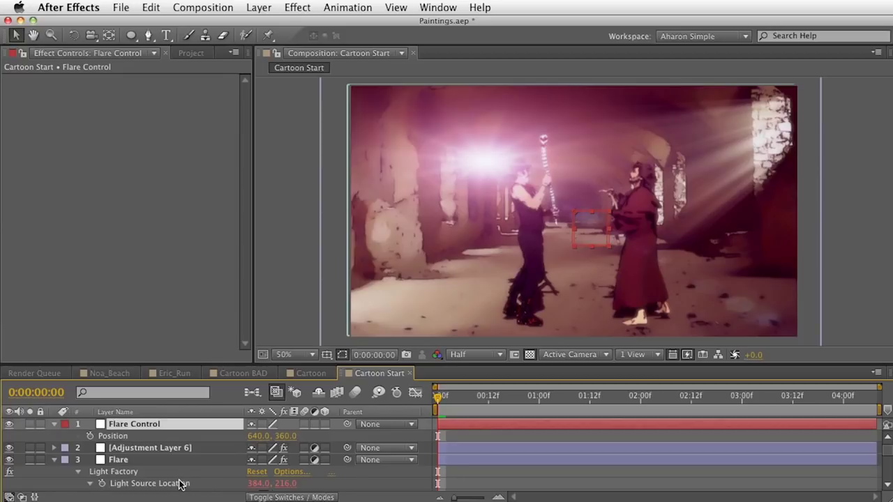
key("alt+shift+equal")
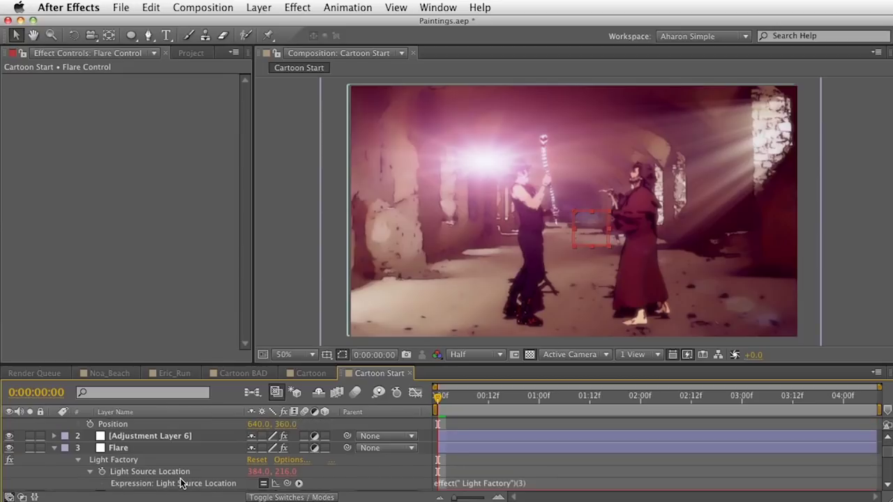
left_click(460, 484)
left_click_drag(287, 483, 120, 437)
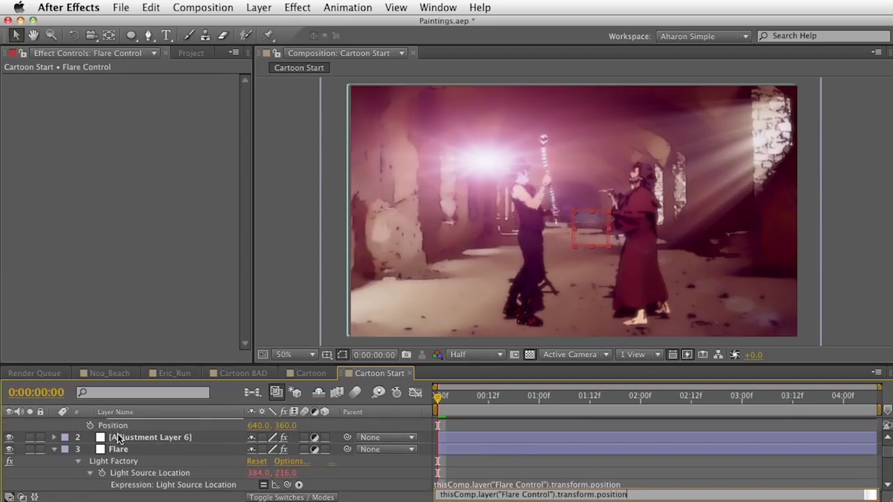
key("KP_Enter")
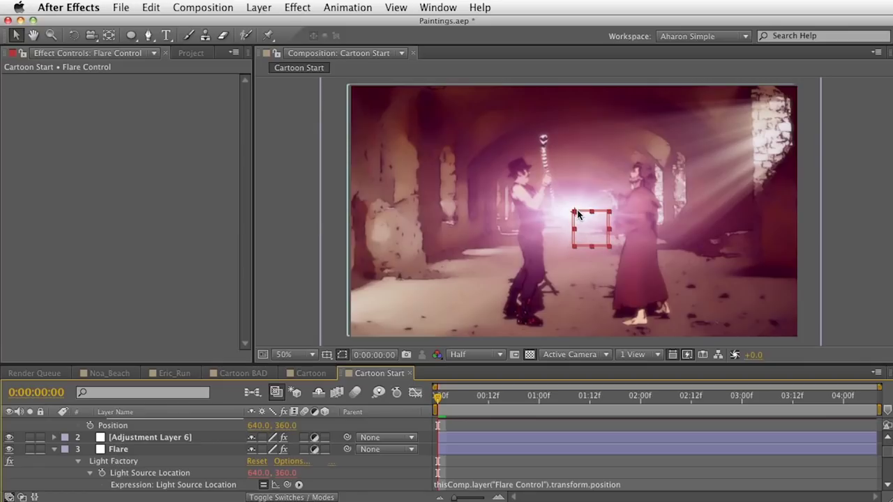
Move Flare Control to 742, 246 and set Light Factory Brightness to 0.
left_click_drag(575, 215, 612, 175)
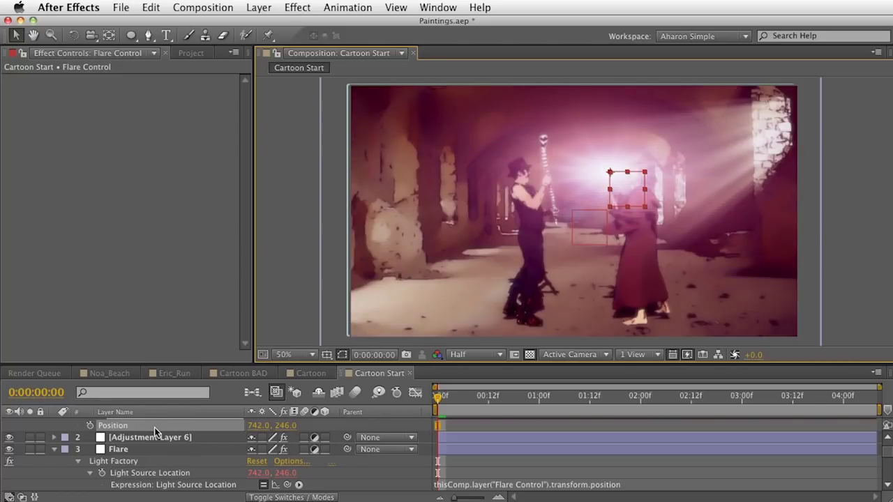
scroll(154, 429, "up", 1)
left_click(122, 461)
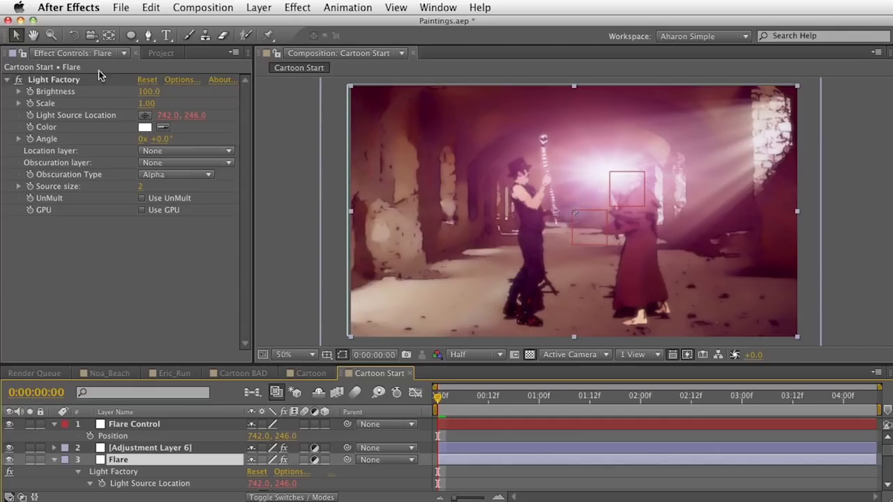
left_click_drag(149, 91, 44, 82)
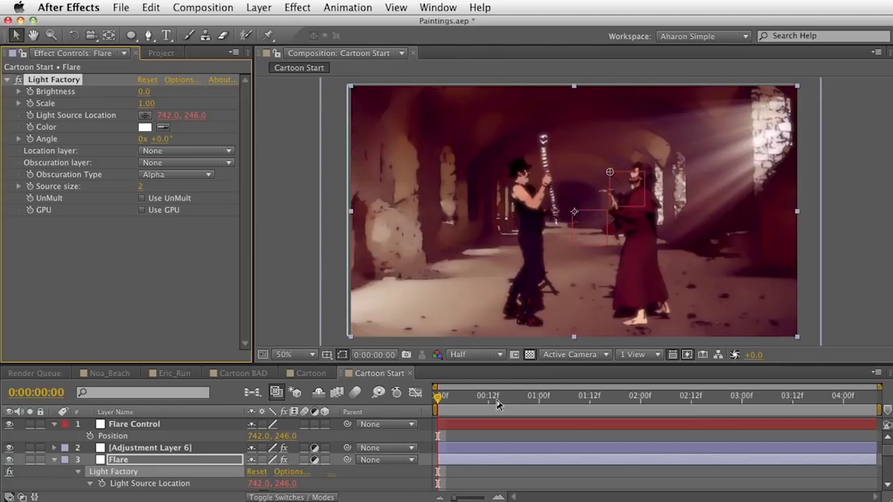
At frame 14, drag the Flare Control null onto the staff tip at 724, 202.
left_click(454, 399)
left_click_drag(473, 400, 489, 411)
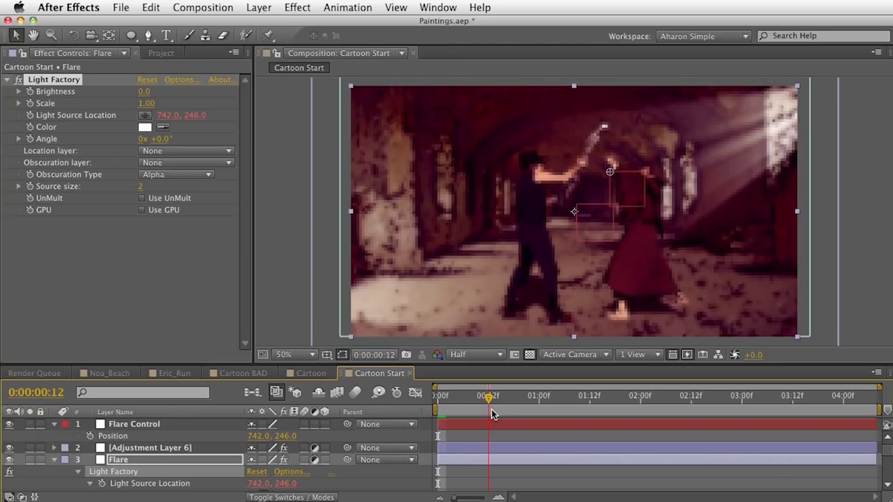
key("Page_Down")
key("Page_Down")
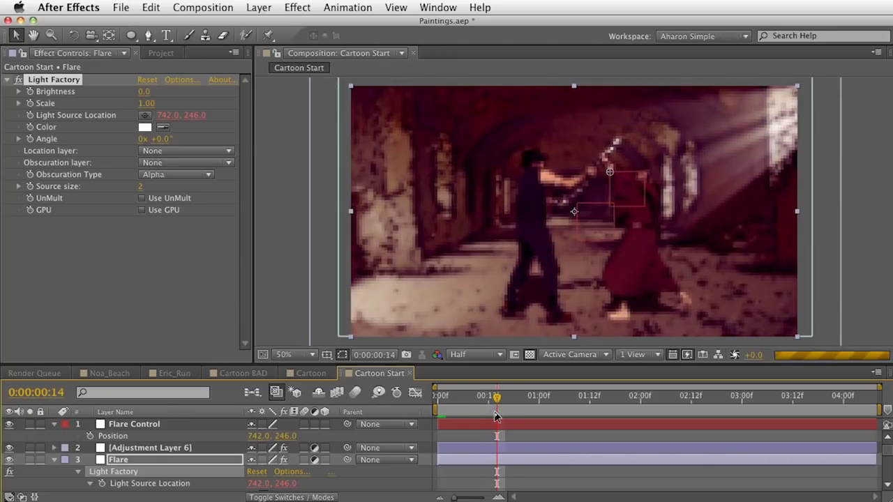
left_click(158, 429)
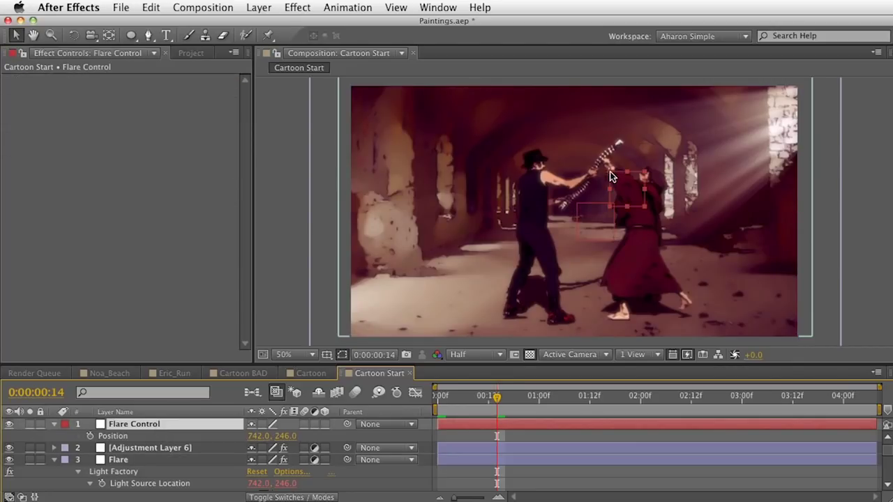
left_click_drag(605, 164, 620, 200)
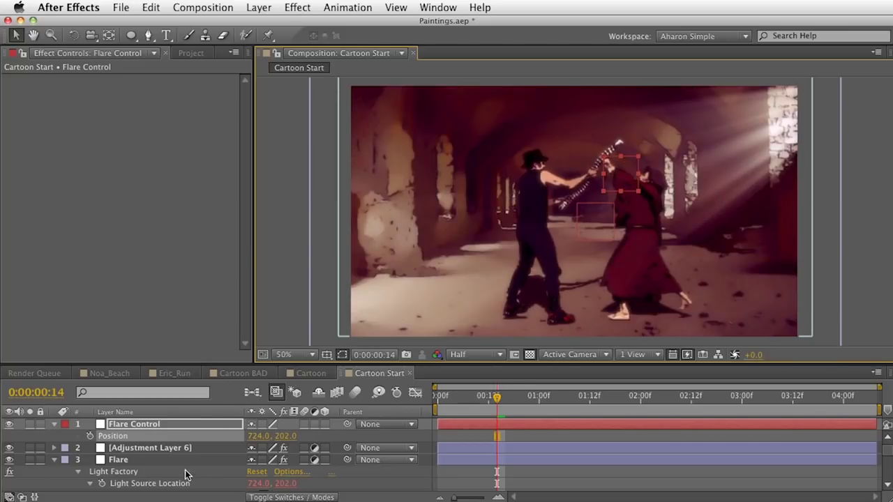
Add a hold Position keyframe for Flare Control and shift it to frame 2.
left_click(90, 435)
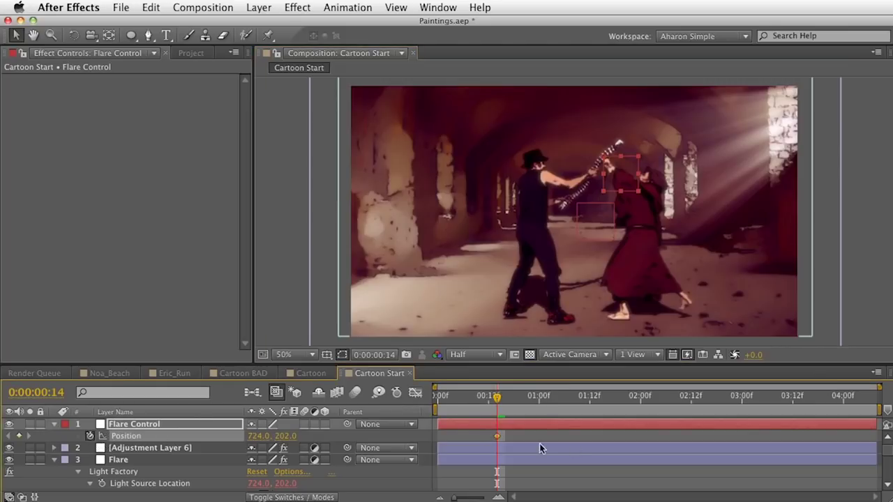
right_click(497, 436)
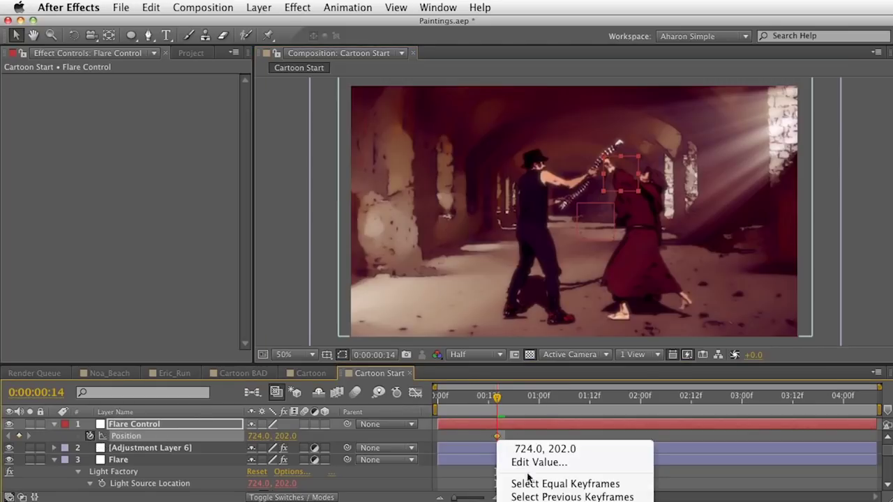
left_click(559, 501)
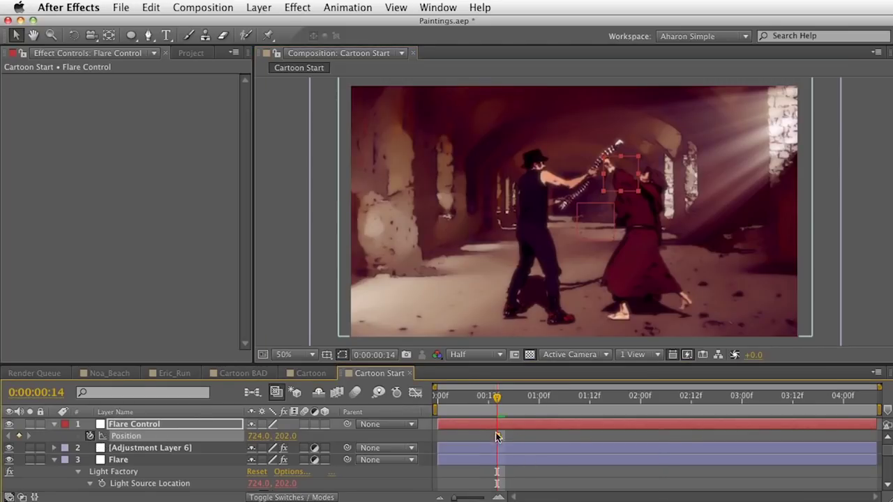
left_click_drag(500, 438, 445, 440)
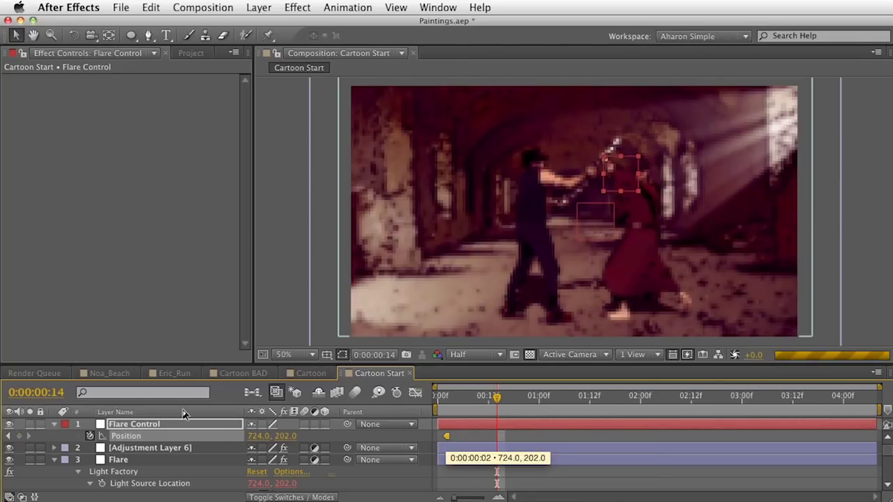
left_click(161, 428)
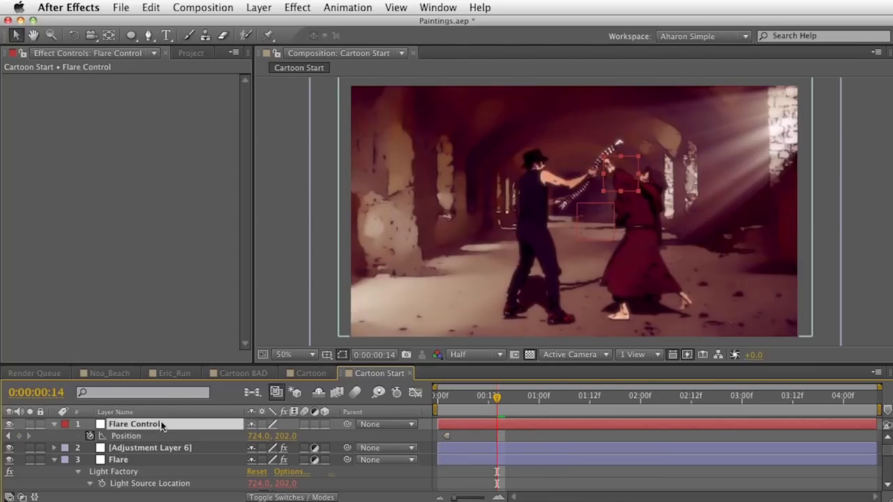
left_click(130, 461)
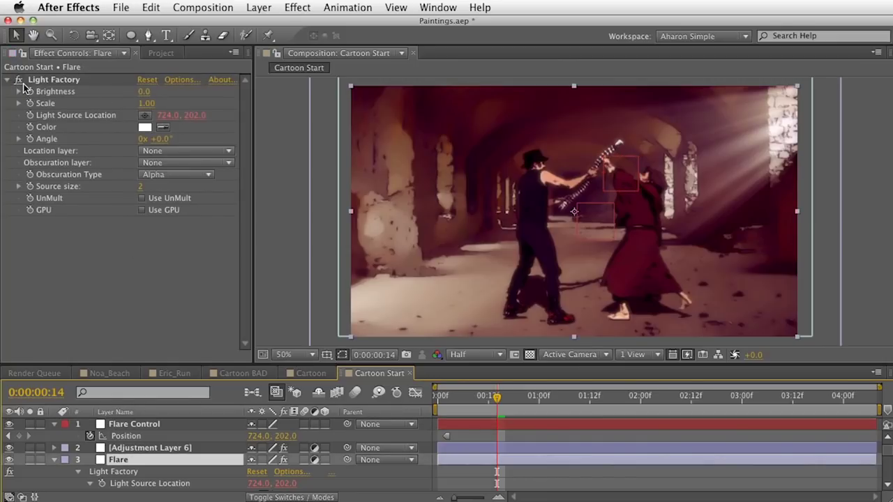
Keyframe flare Brightness at 0 on frame 12, 100 on frame 14, 0 on frame 18.
key("Page_Up")
key("Page_Up")
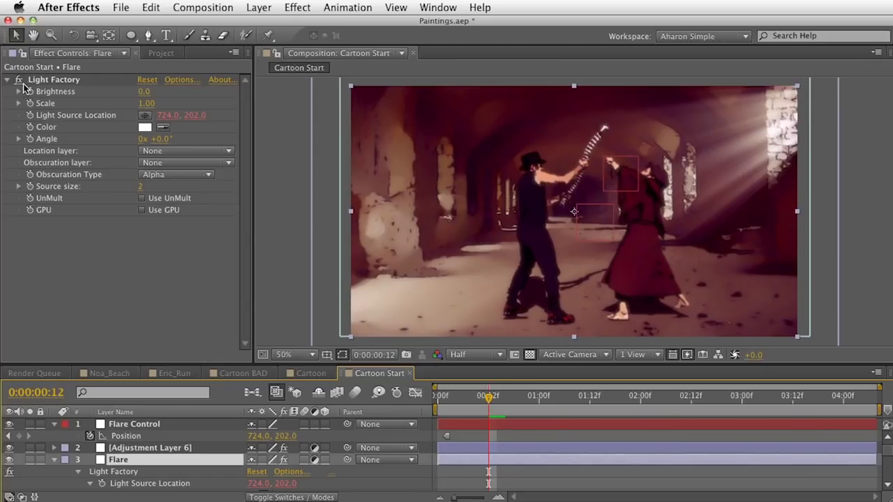
left_click(30, 91)
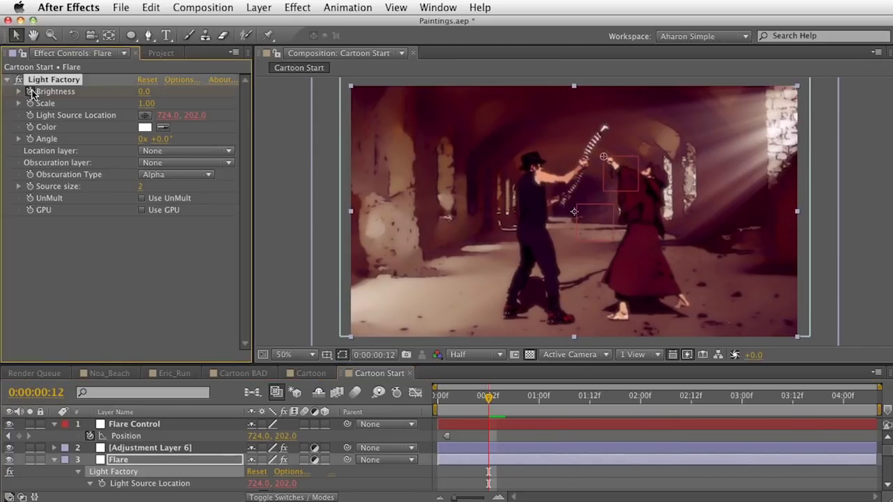
key("Page_Down")
key("Page_Down")
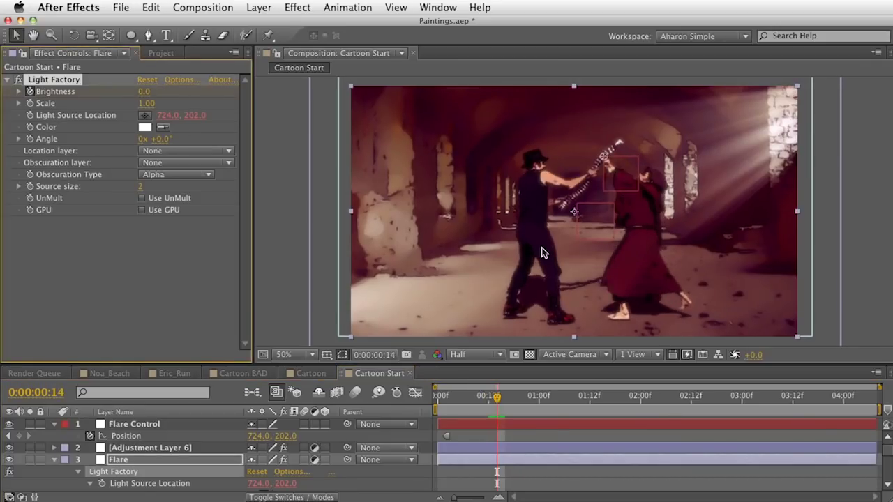
left_click(143, 91)
type("100")
key("Return")
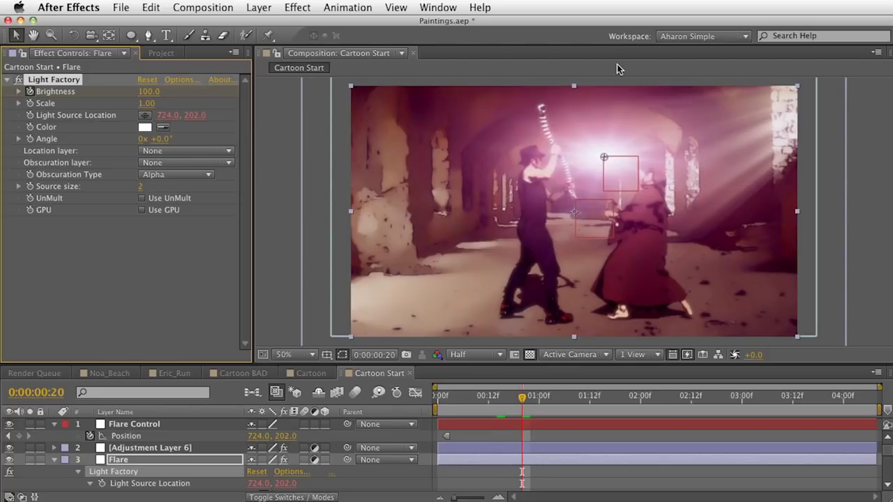
key("Page_Up")
key("Page_Up")
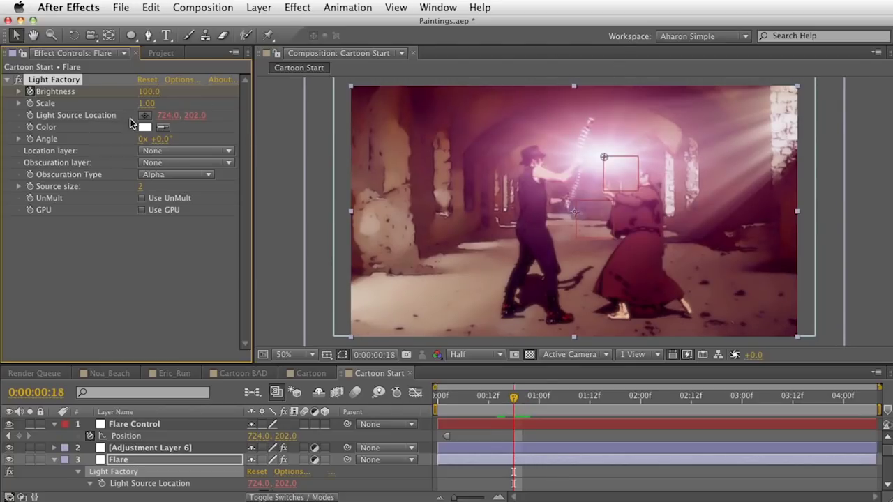
left_click(148, 91)
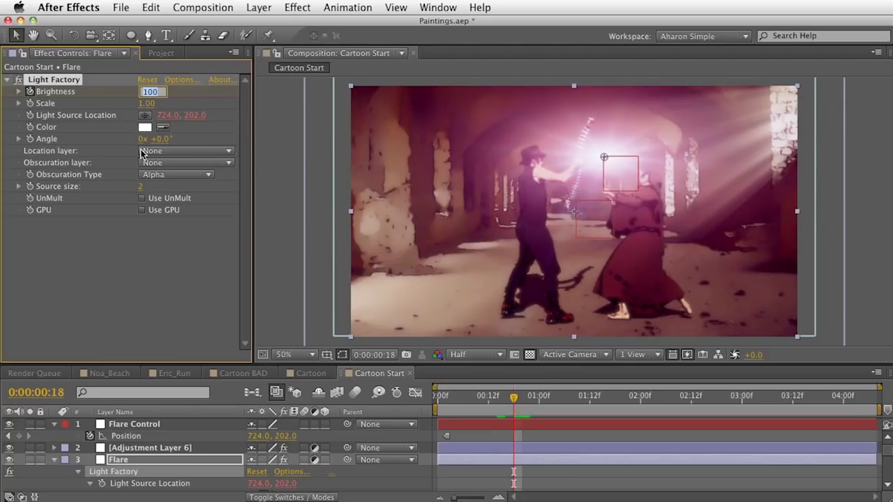
type("0")
key("Return")
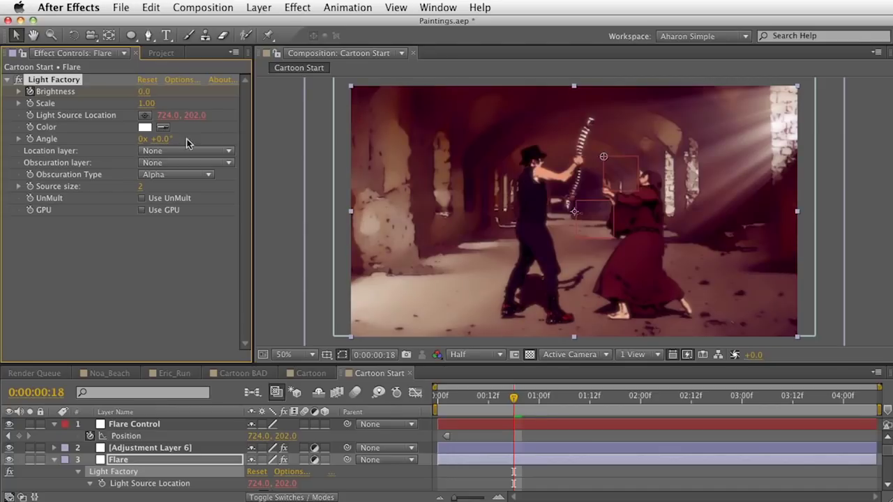
Move the Flare Control null below Adjustment Layer 6.
scroll(547, 446, "down", 3)
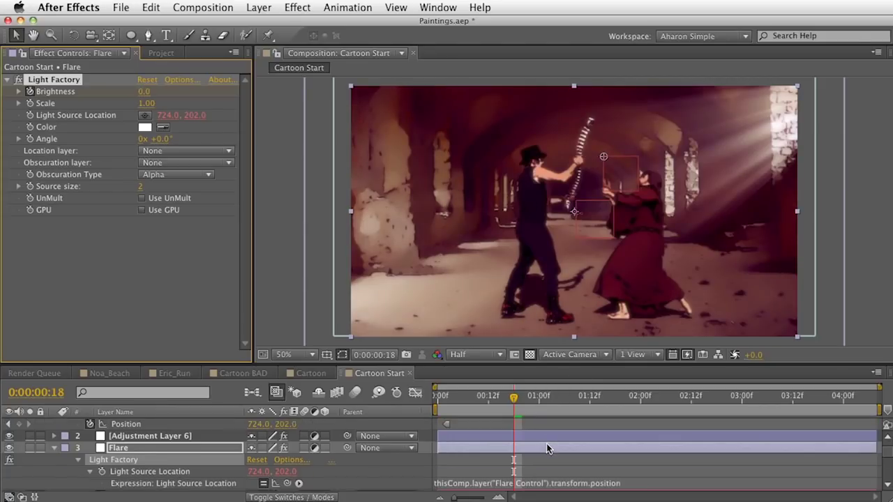
scroll(548, 447, "down", 2)
scroll(544, 445, "up", 3)
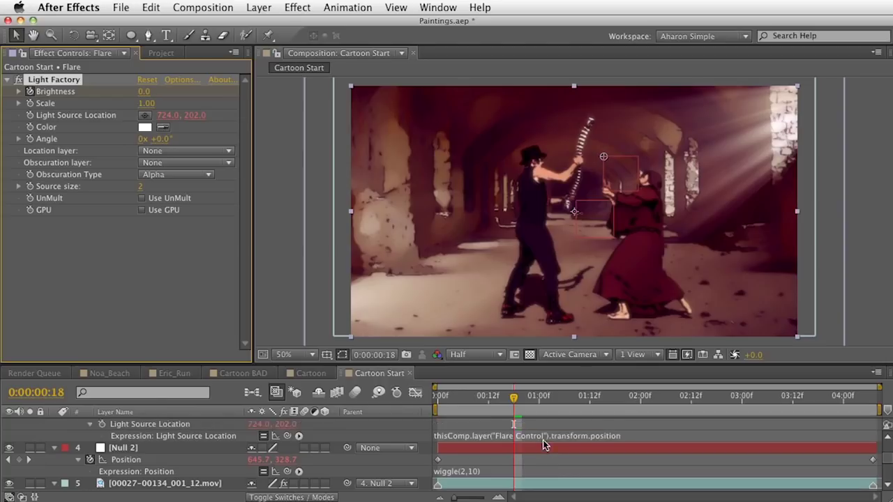
scroll(499, 451, "down", 1)
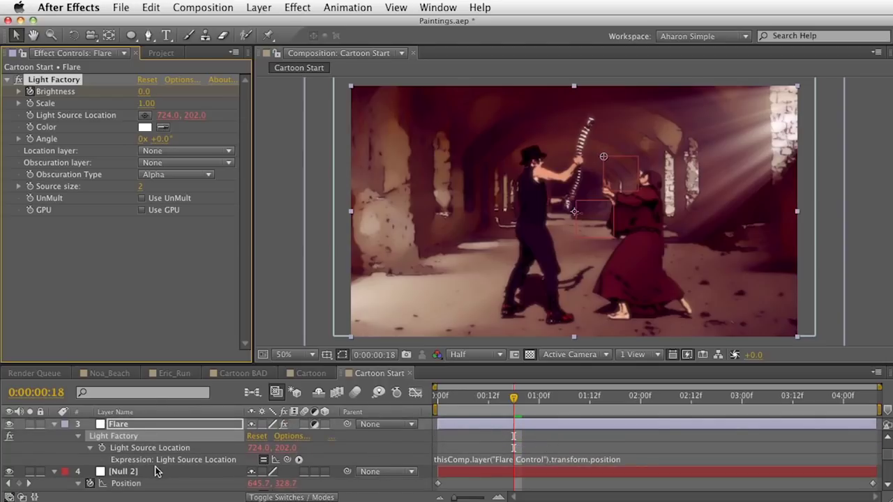
scroll(157, 471, "up", 2)
left_click(148, 427)
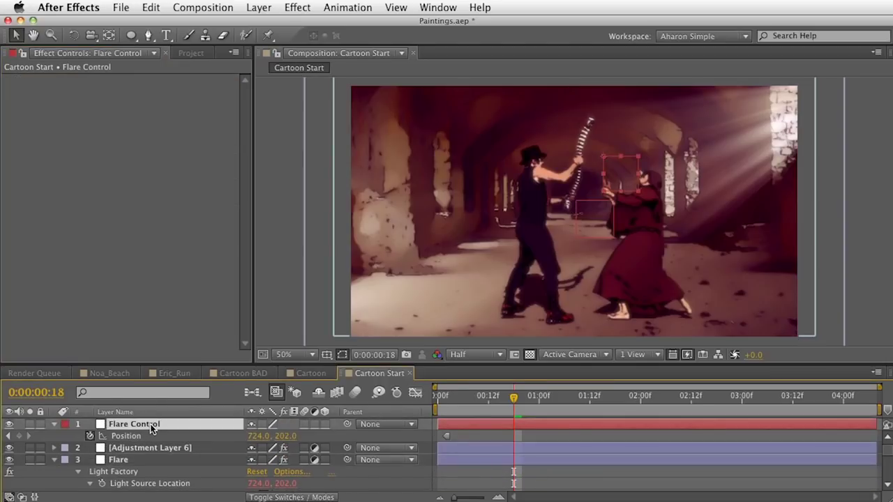
scroll(153, 429, "down", 1)
scroll(160, 431, "up", 1)
scroll(265, 461, "down", 1)
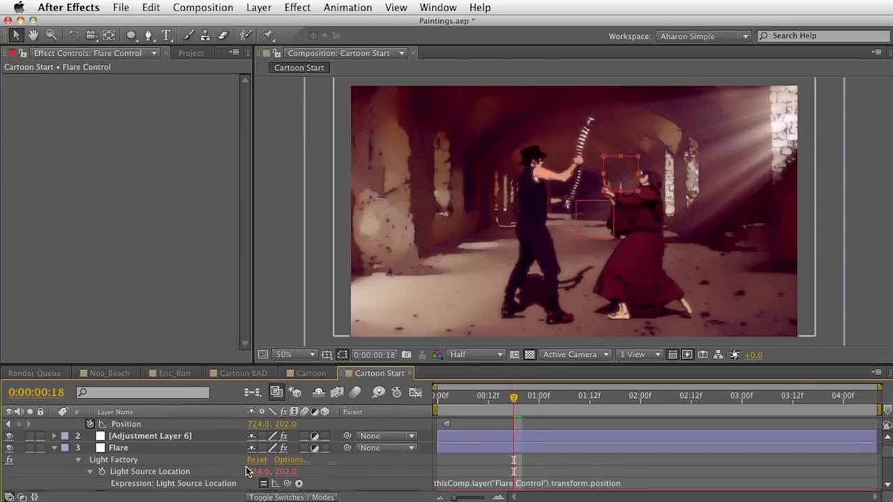
left_click(127, 450)
key("u")
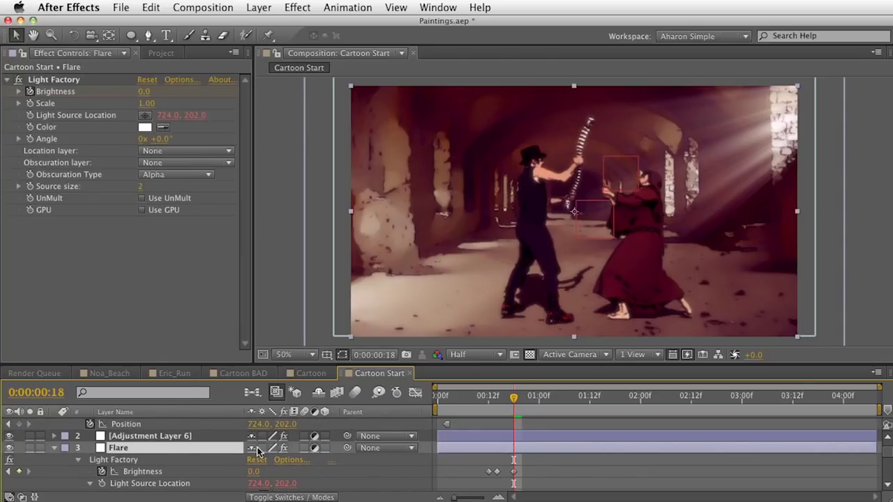
scroll(183, 457, "up", 1)
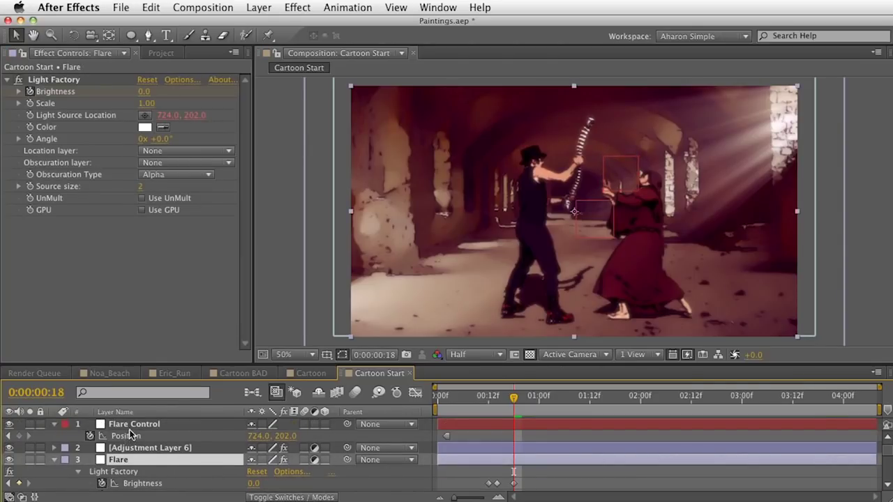
left_click_drag(132, 429, 138, 463)
Scrub back through the strike to check the flare flash.
scroll(533, 480, "down", 1)
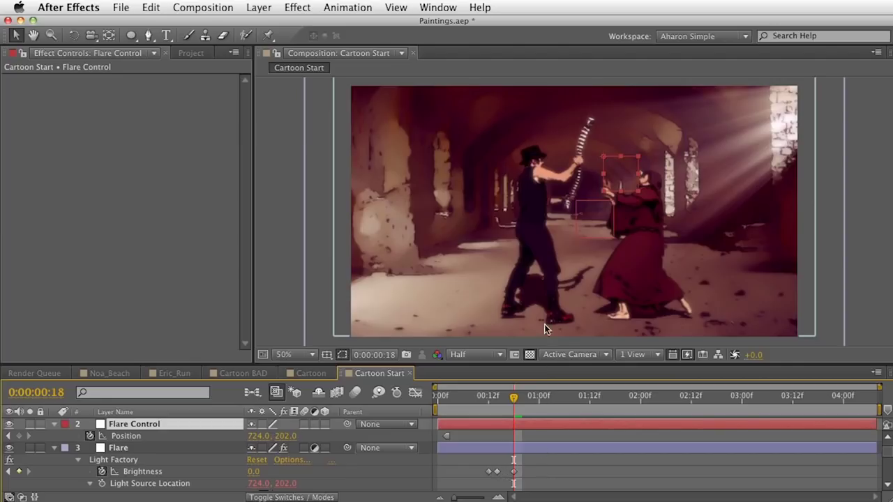
mouse_move(513, 397)
left_mouse_down()
mouse_move(468, 398)
mouse_move(510, 410)
mouse_move(498, 408)
left_mouse_up()
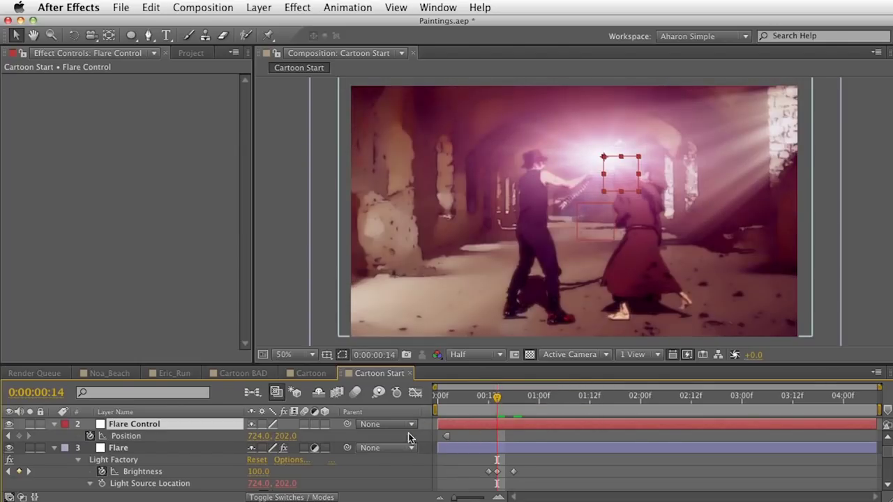
left_click(125, 453)
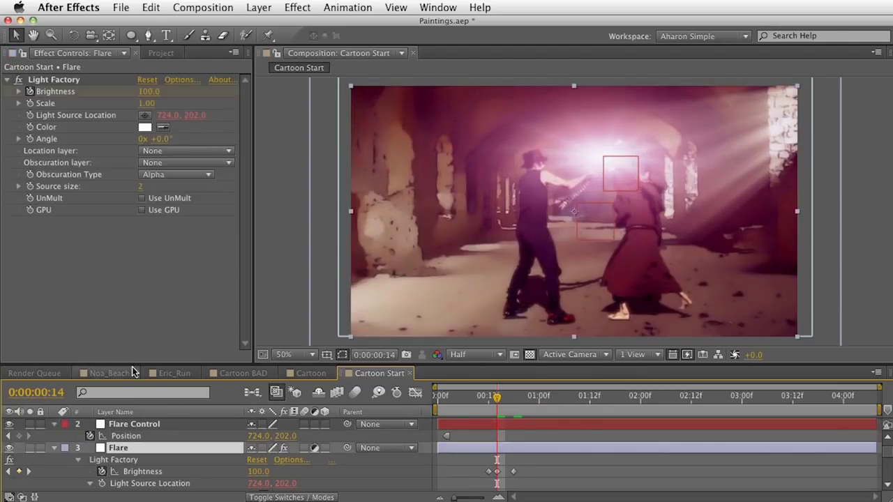
Open the Lens Designer and browse to the Harry Frank's Cinematic Flares preset folder.
left_click(173, 81)
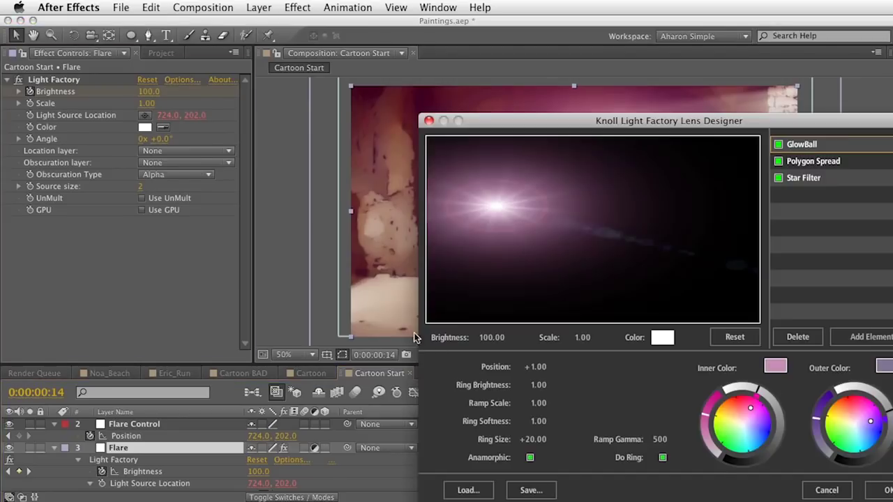
left_click_drag(532, 127, 423, 61)
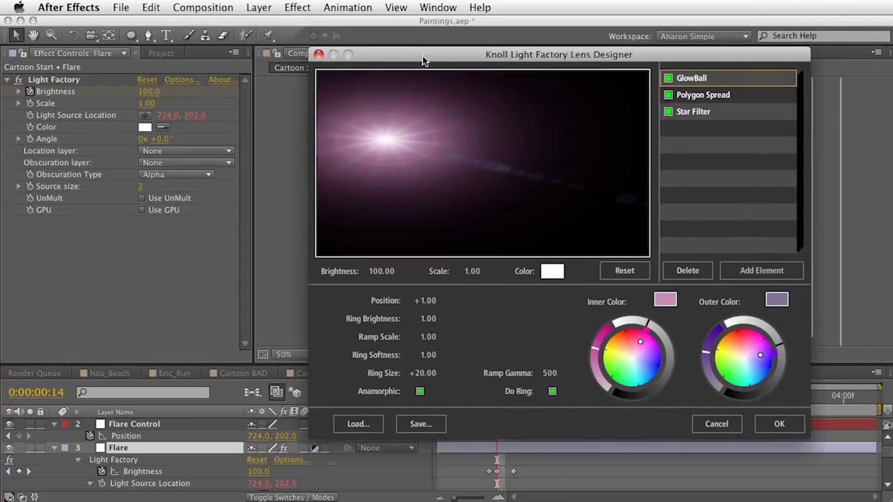
left_click(364, 423)
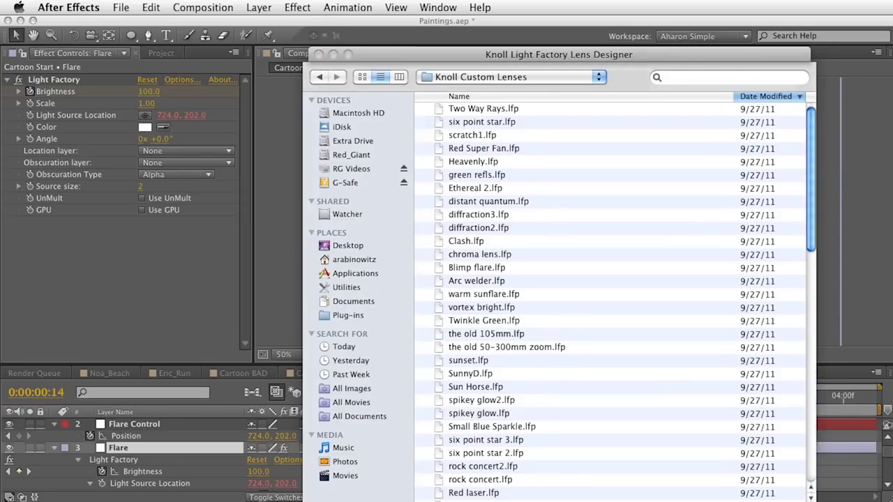
scroll(535, 292, "down", 15)
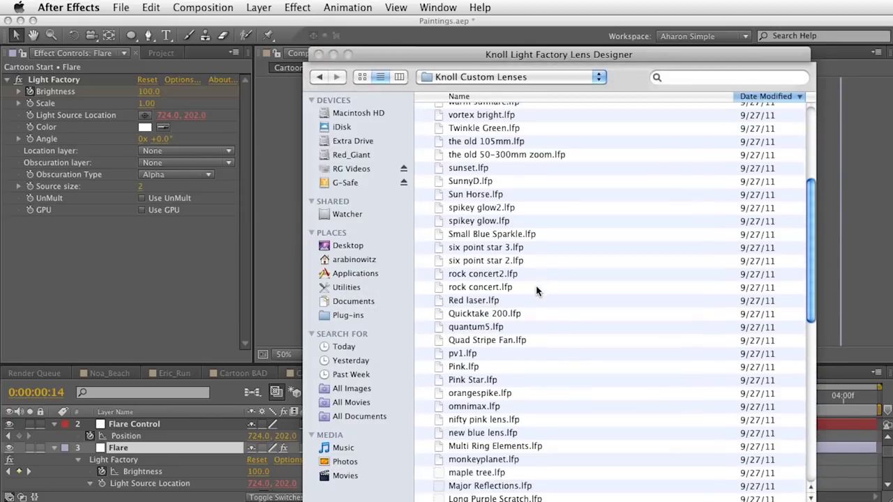
scroll(535, 291, "down", 2)
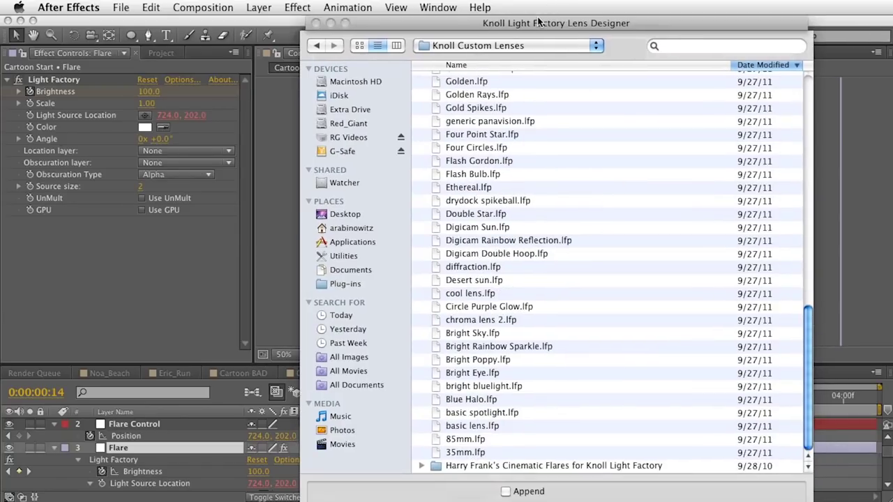
left_click_drag(542, 54, 539, 23)
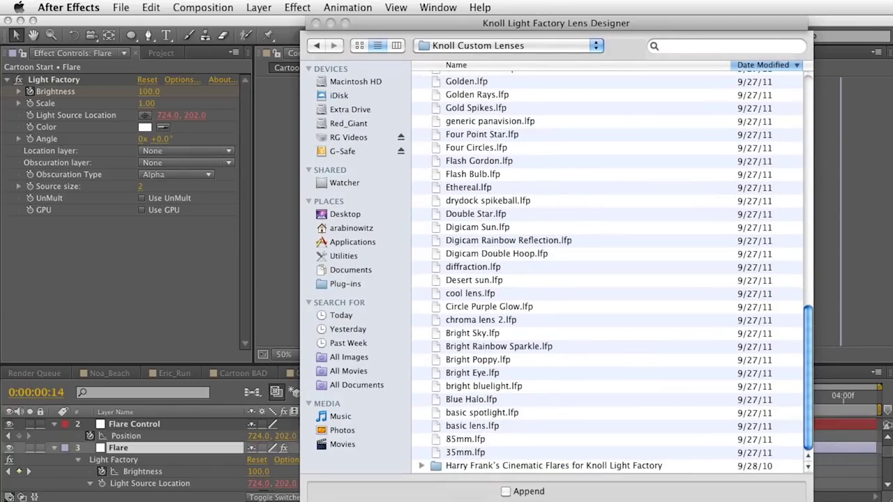
double_click(520, 467)
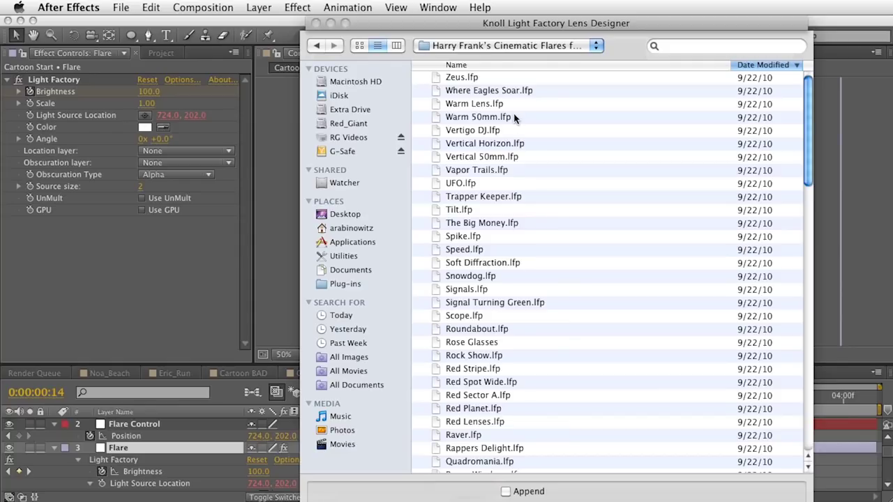
Load the Apollo.lfp lens, shift its light source right, and accept it.
scroll(534, 259, "down", 15)
scroll(528, 293, "down", 4)
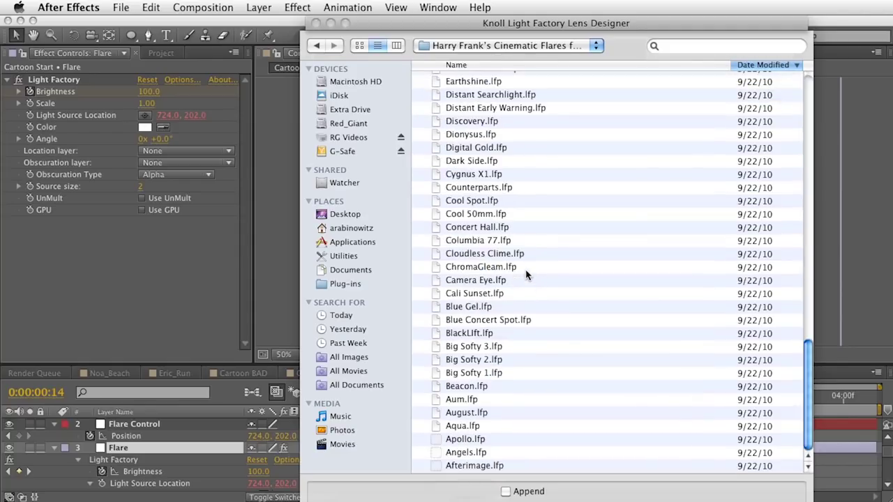
left_click(460, 440)
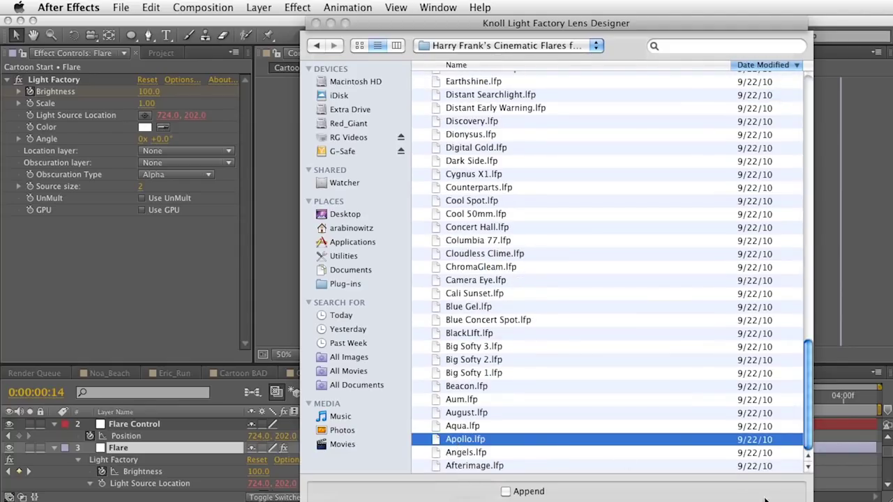
key("Return")
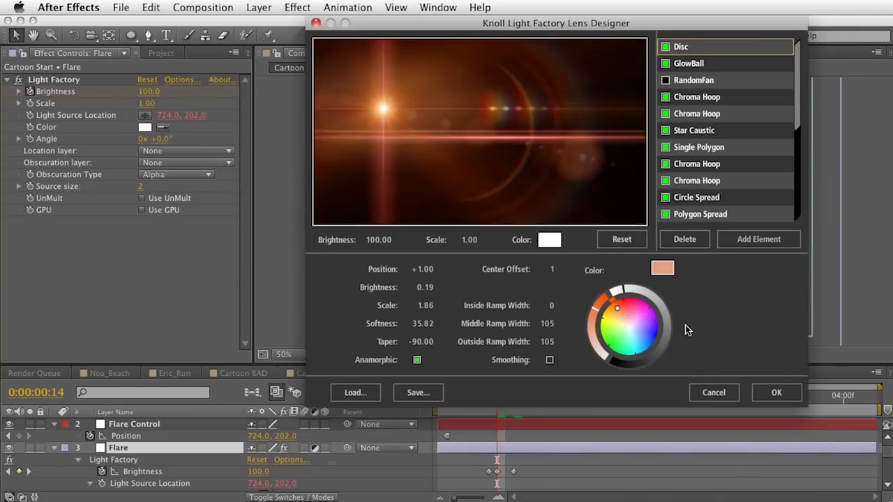
left_click_drag(464, 74, 476, 112)
left_click(777, 393)
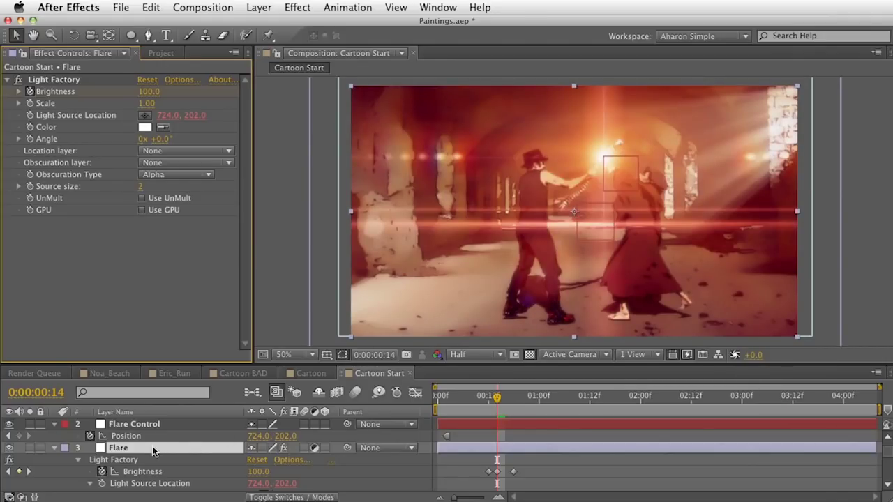
Rename Adjustment Layer 6 to Looks.
scroll(153, 454, "up", 1)
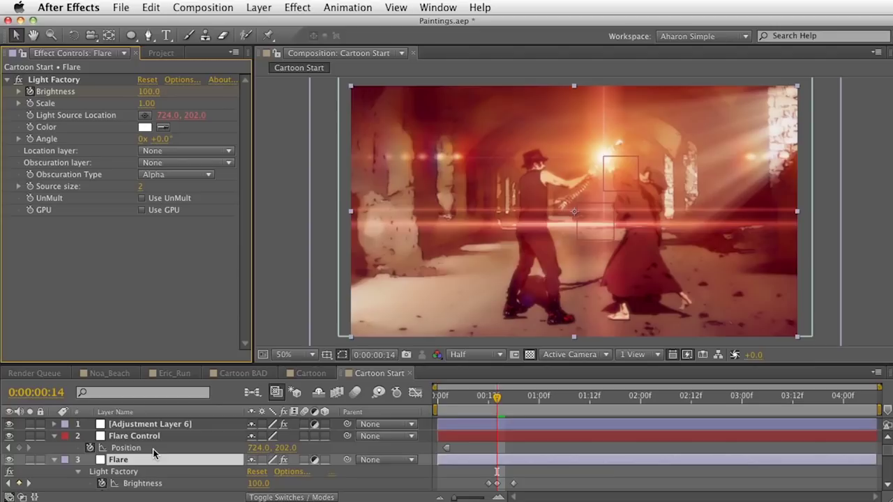
left_click(124, 427)
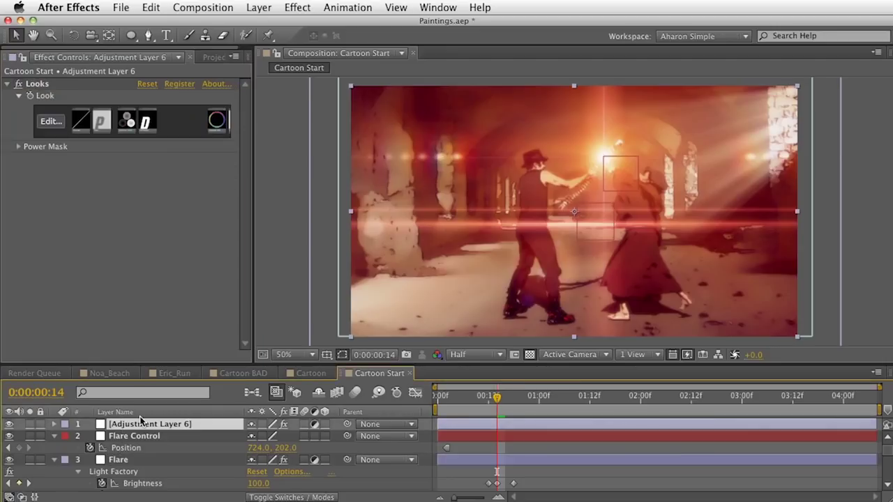
key("Return")
type("Looks")
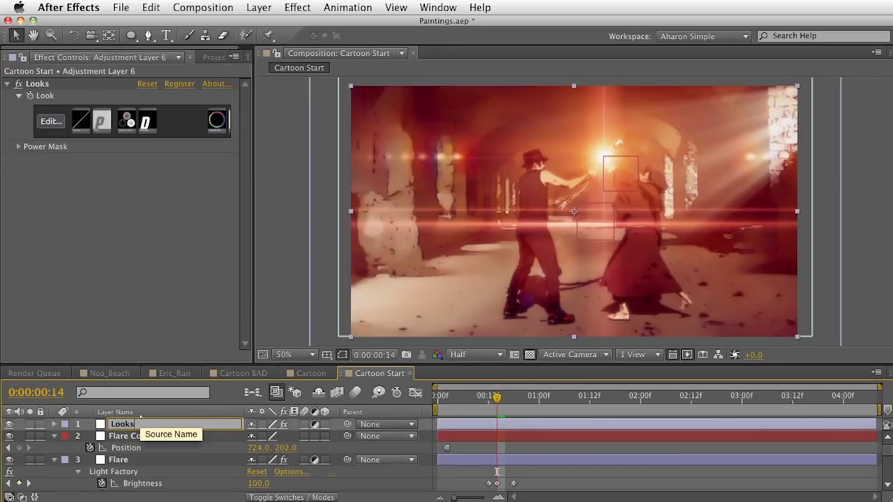
key("Return")
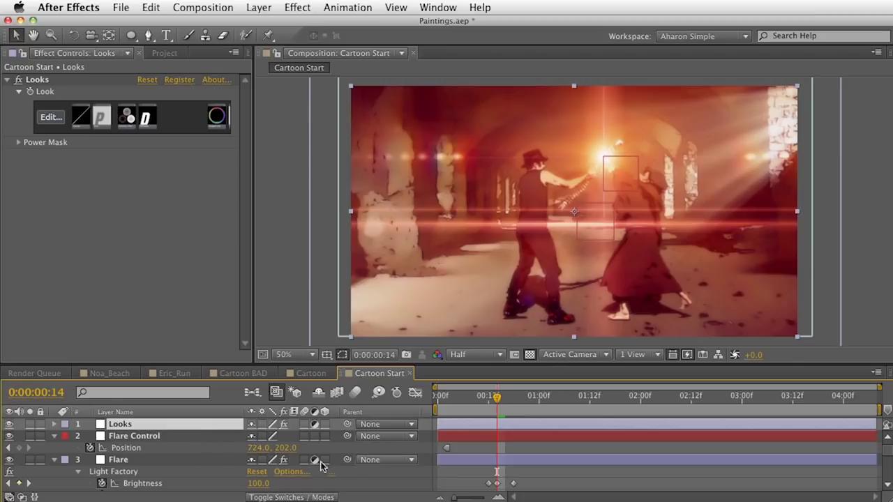
RAM-preview the Cartoon Start composition.
scroll(239, 461, "down", 2)
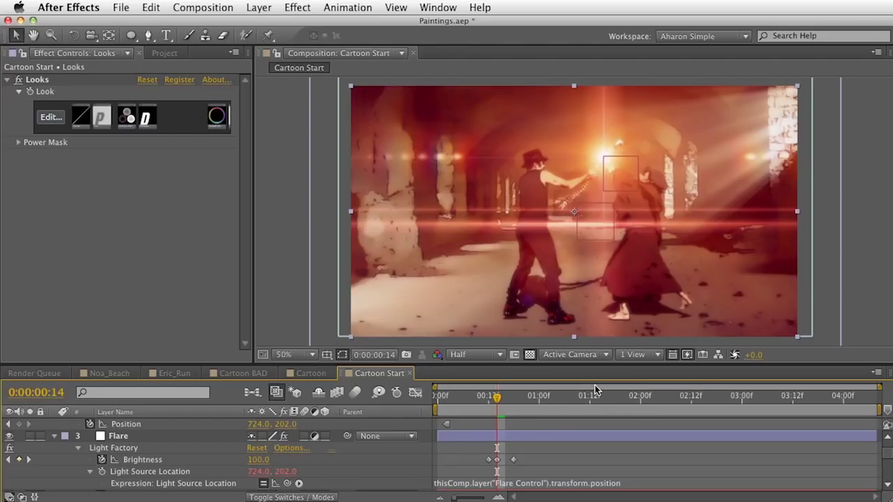
key("KP_0")
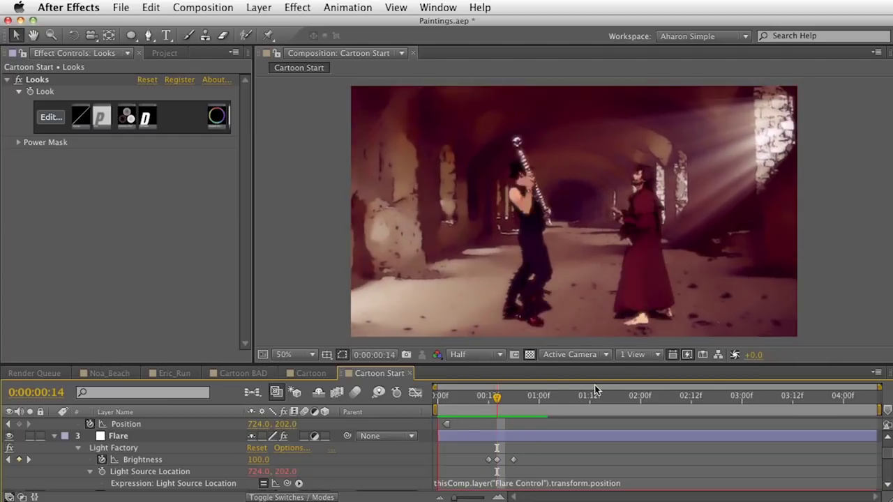
key("space")
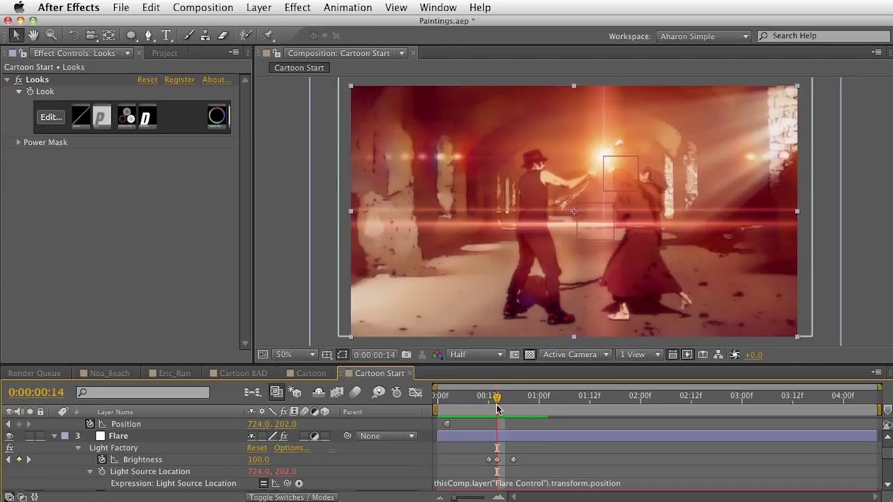
At frame 16, nudge Flare Control to 712, 192, keyframing its position.
left_click_drag(498, 402, 507, 406)
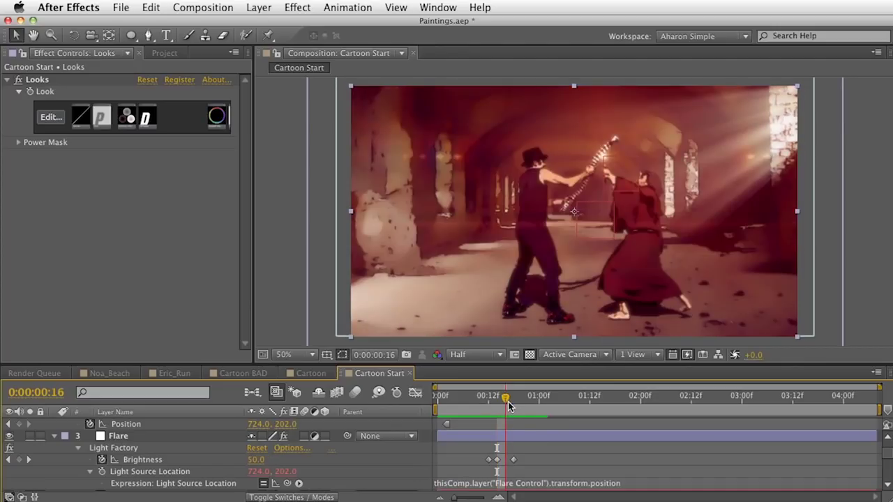
double_click(604, 162)
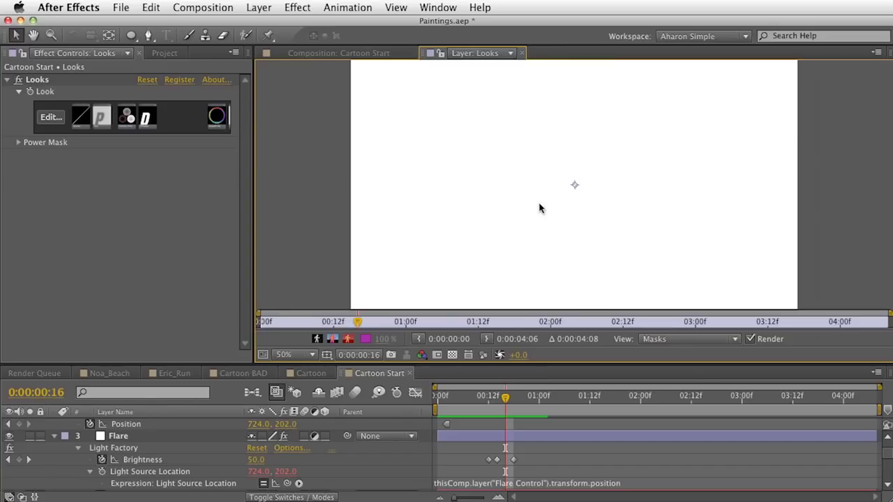
left_click(522, 54)
scroll(120, 422, "up", 1)
left_click(124, 413)
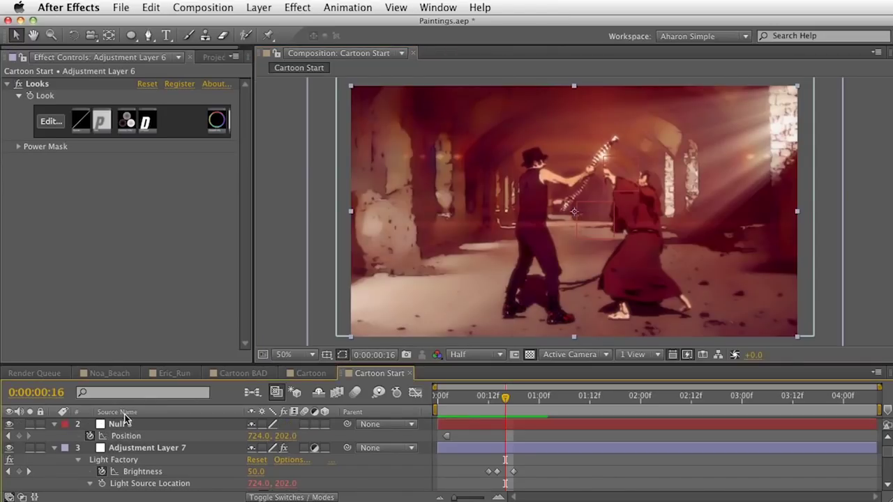
left_click(124, 413)
left_click(126, 424)
left_click_drag(605, 158, 601, 156)
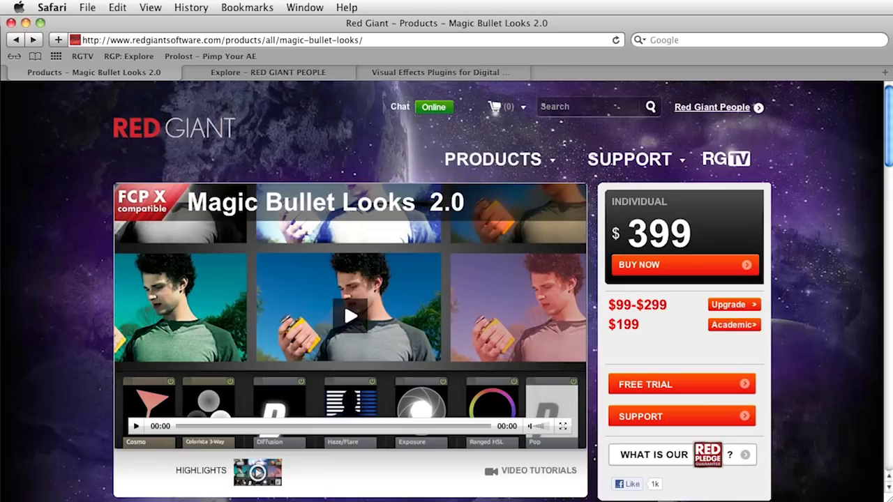
Open the Magic Bullet Looks free trial download form, then switch to the Red Giant People Explore tab.
left_click(662, 392)
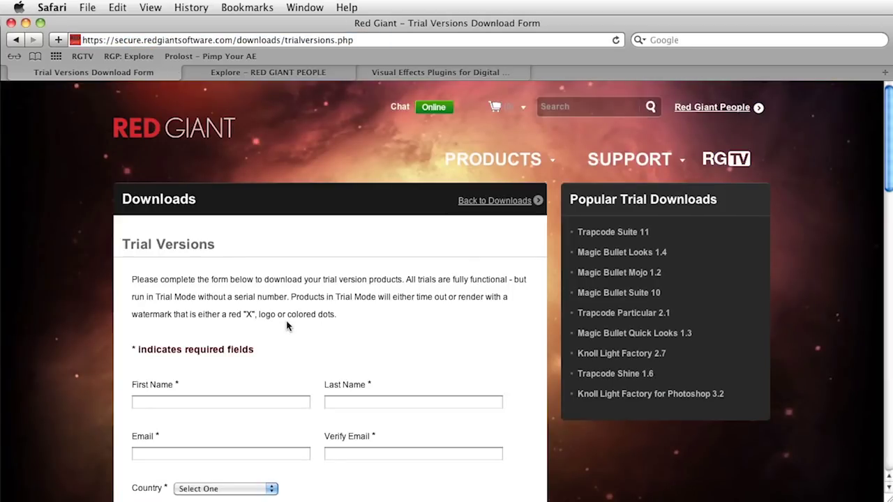
key("ctrl+Tab")
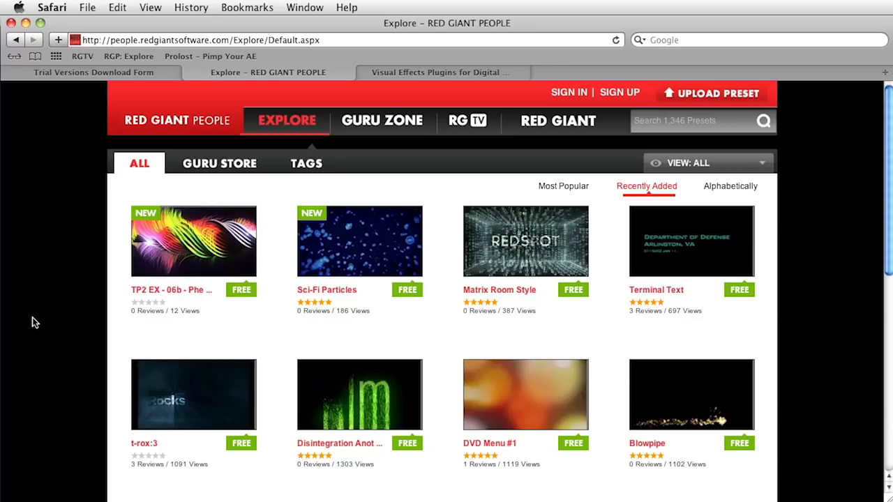
On the Red Giant homepage tab, open the Free Products category listing Knoll Unmult and Colorista Free.
mouse_move(151, 270)
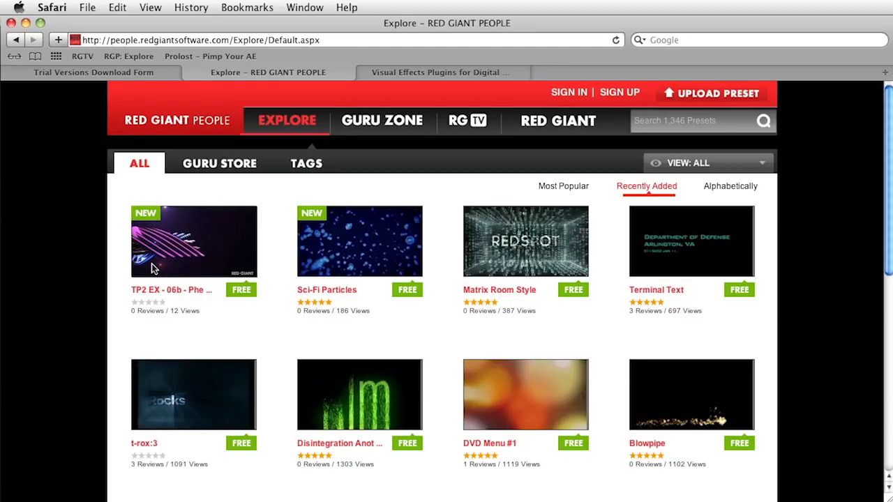
key("ctrl+Tab")
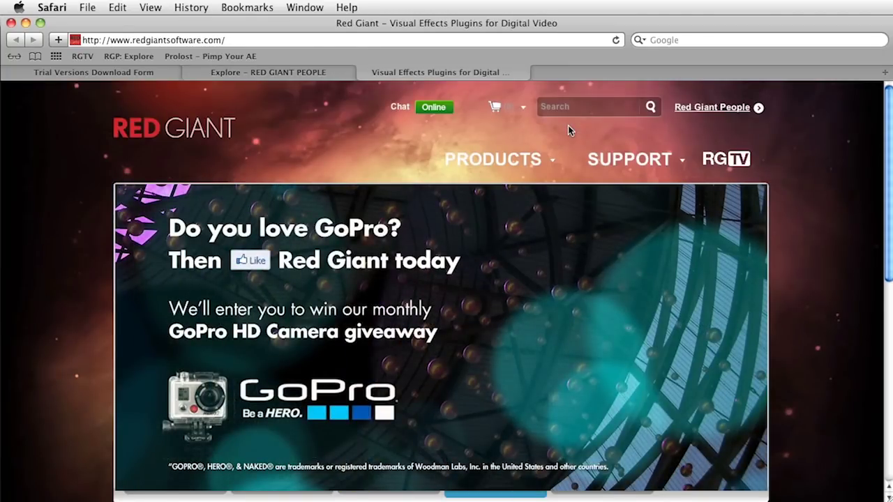
mouse_move(532, 152)
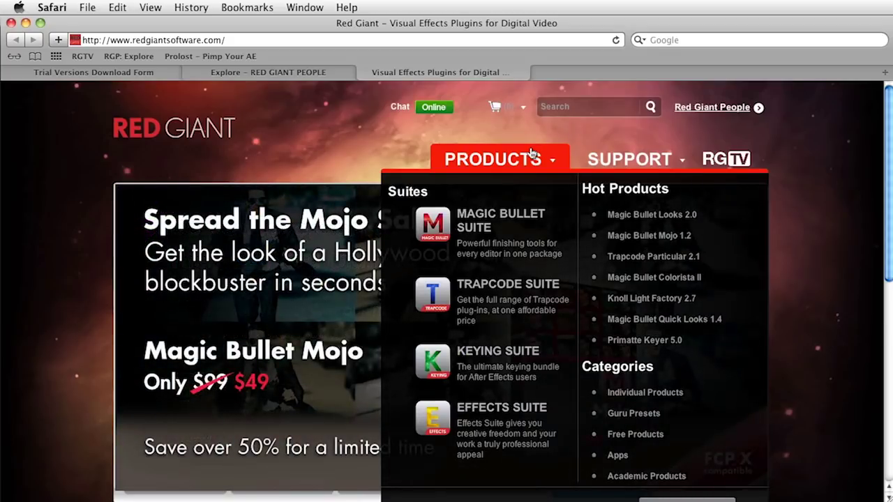
left_click(631, 434)
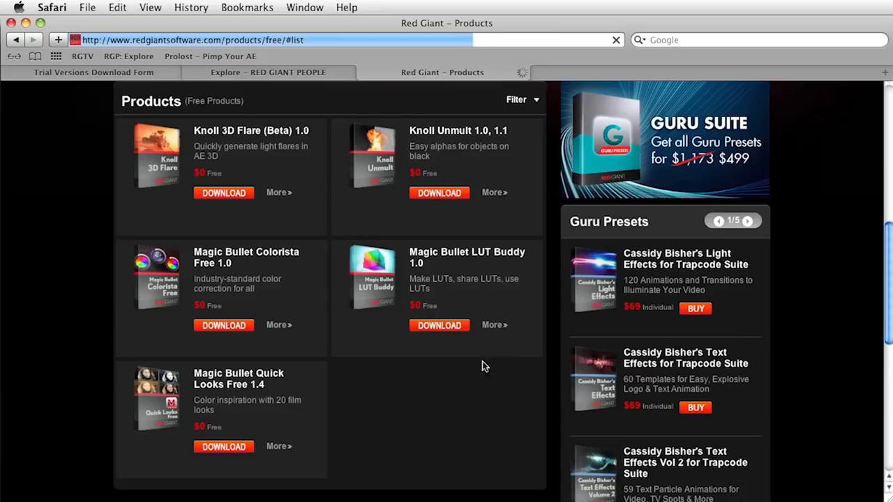